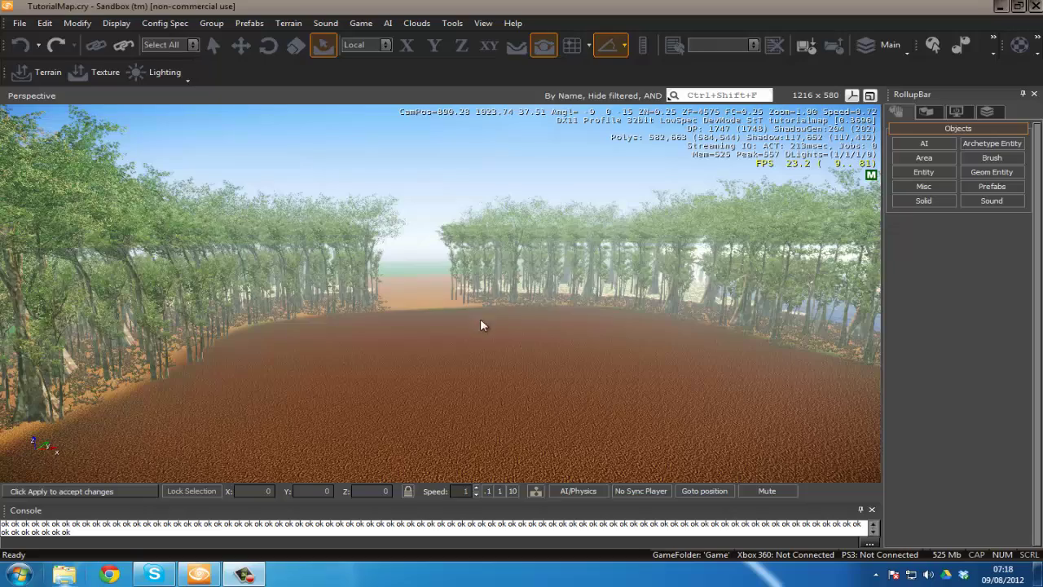
key("w")
mouse_move(480, 321)
right_mouse_down()
mouse_move(444, 316)
mouse_move(487, 317)
mouse_move(460, 318)
mouse_move(489, 303)
mouse_move(462, 325)
mouse_move(481, 315)
mouse_move(473, 323)
mouse_move(565, 326)
mouse_move(449, 317)
mouse_move(489, 314)
mouse_move(478, 322)
right_mouse_up()
key("a")
key("d")
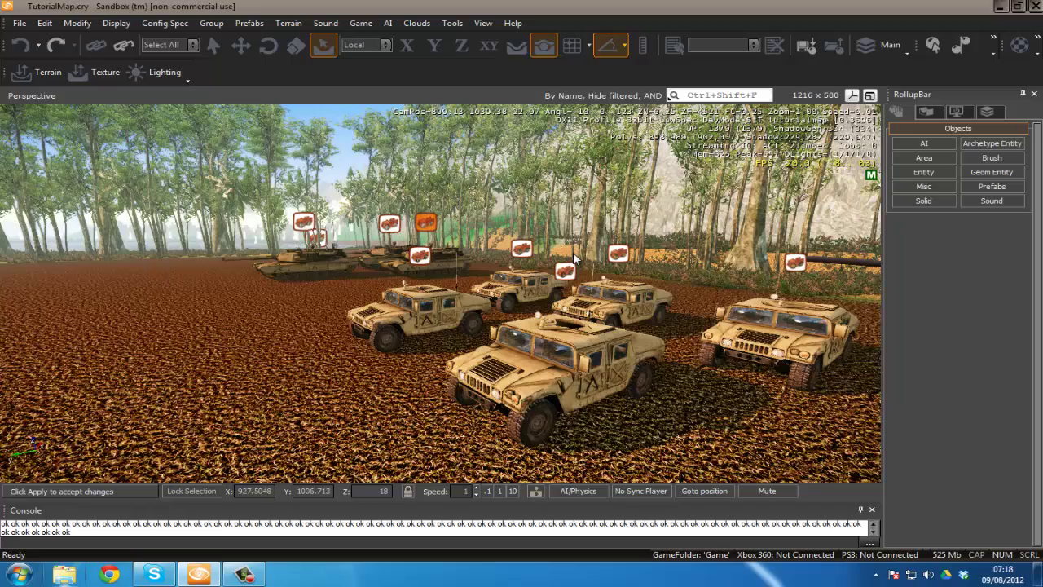
right_click_drag(558, 233, 553, 229)
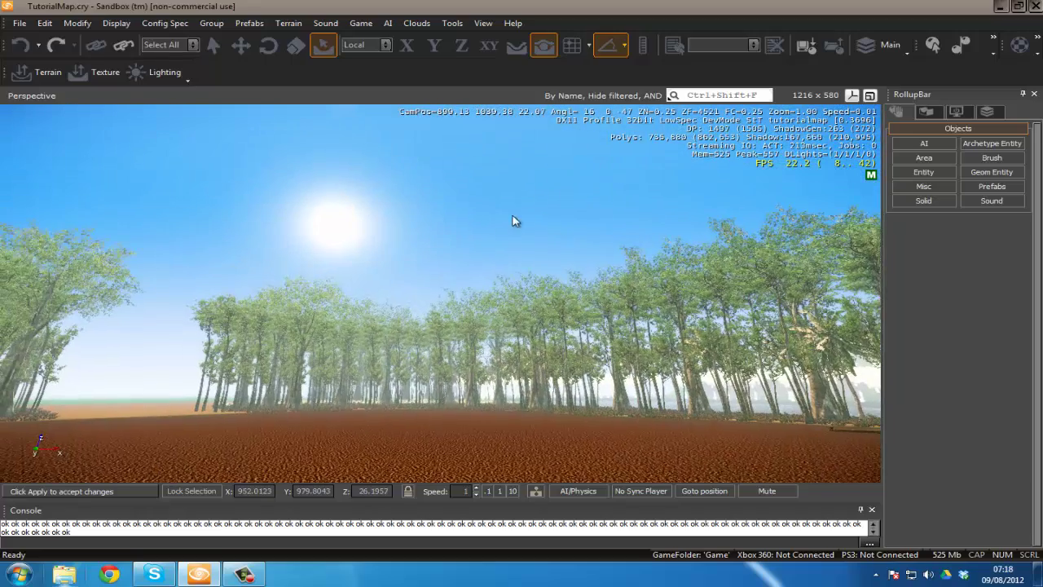
- Open the Time Of Day editor with its advanced properties shown and move it lower so the sky is visible
left_click(279, 23)
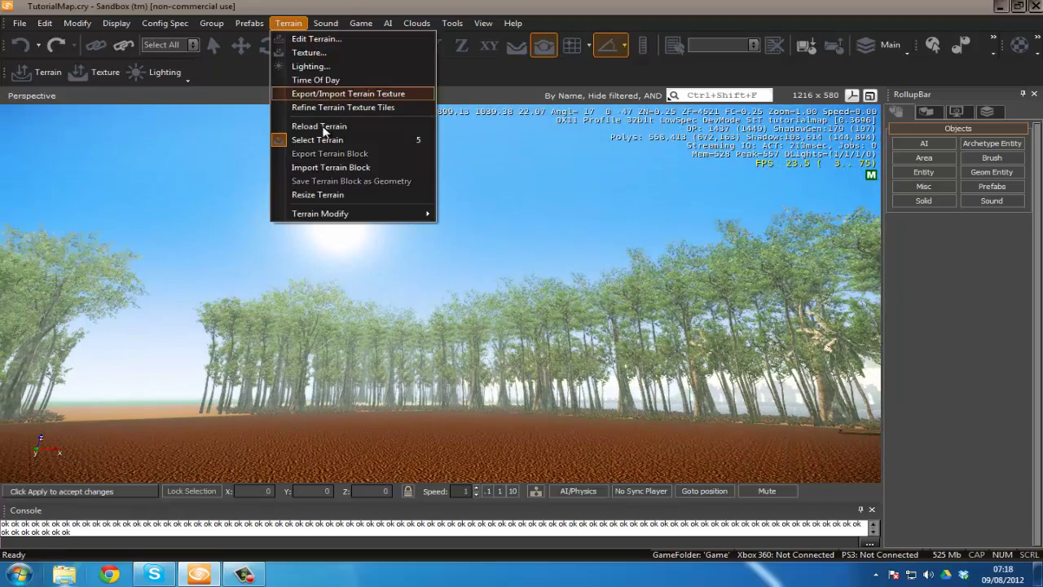
left_click(329, 76)
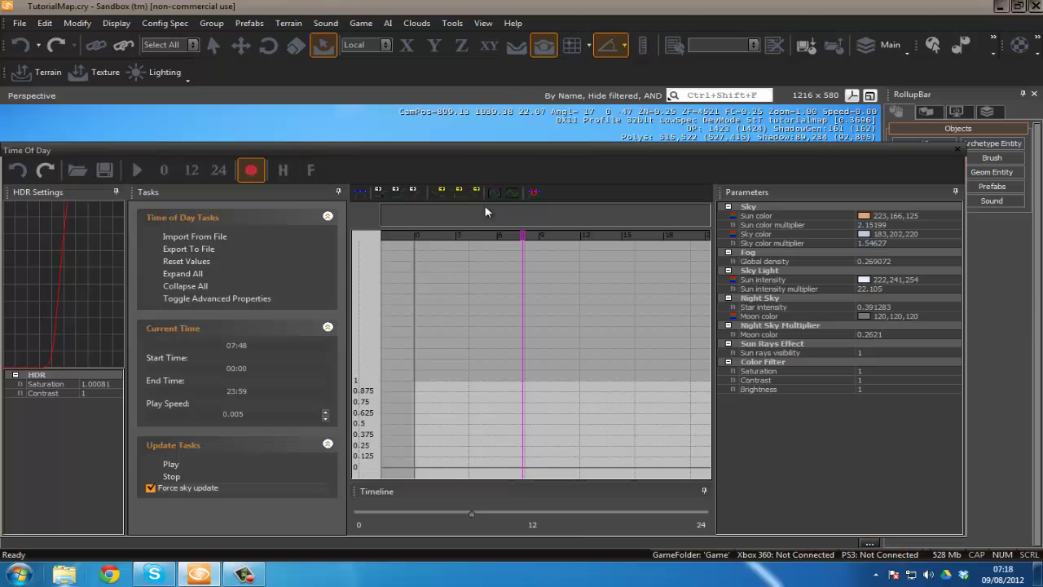
left_click(220, 299)
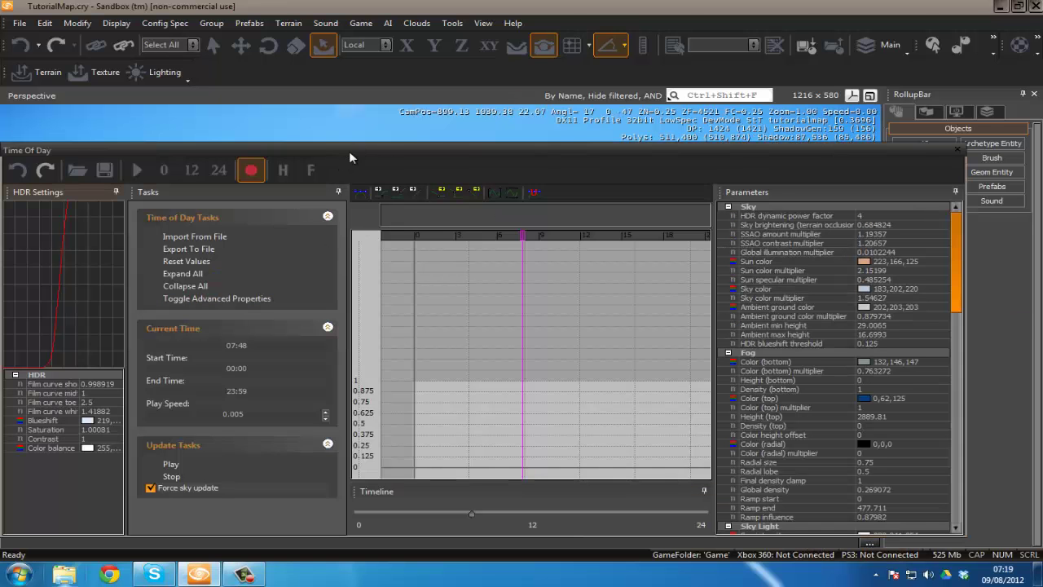
left_click_drag(349, 150, 501, 266)
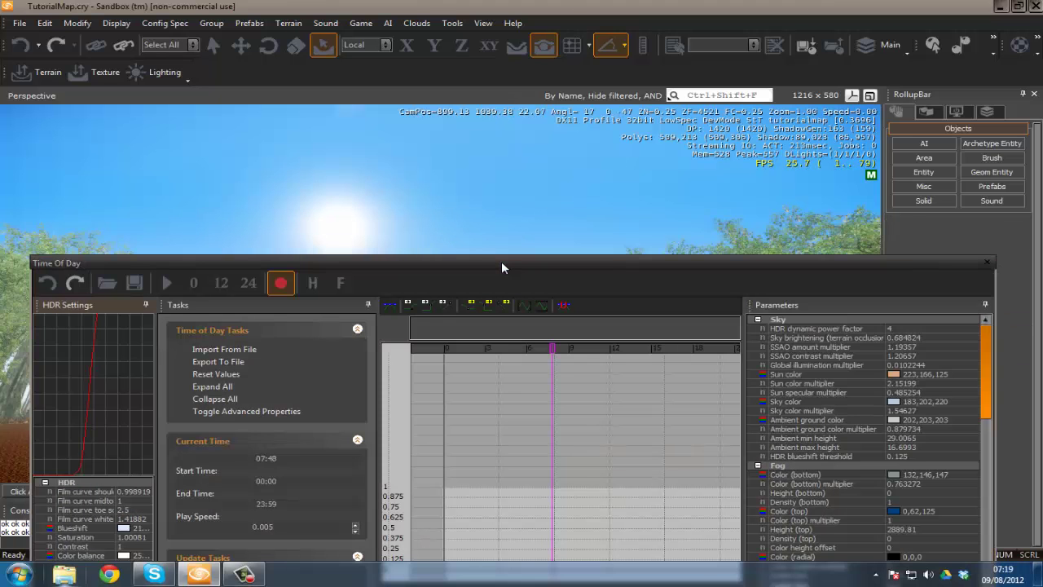
- Try HDR dynamic power factor values of 0 and 1 and compare their effect on the scene
left_click(903, 328)
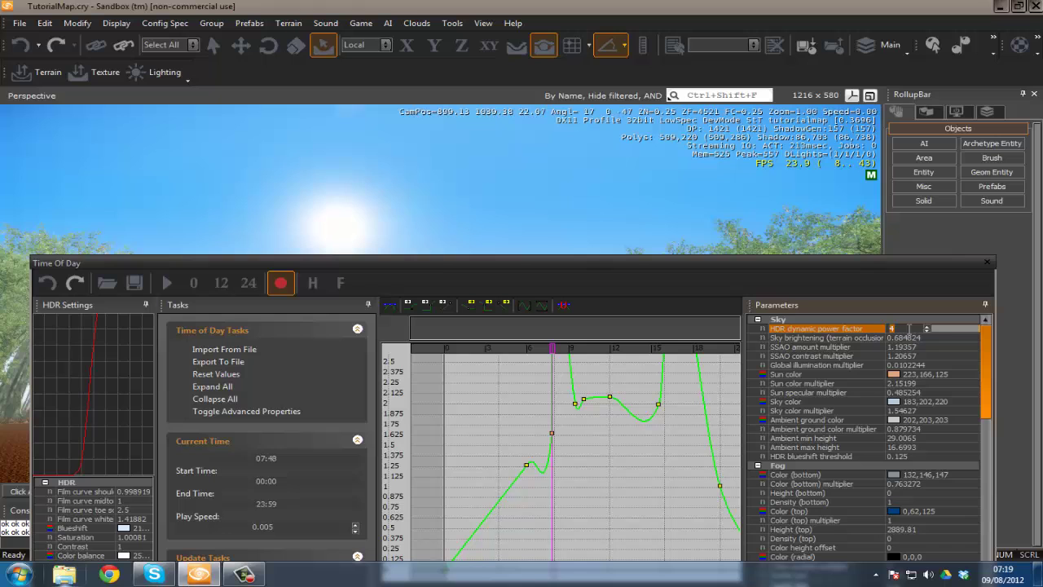
type("0")
key("Return")
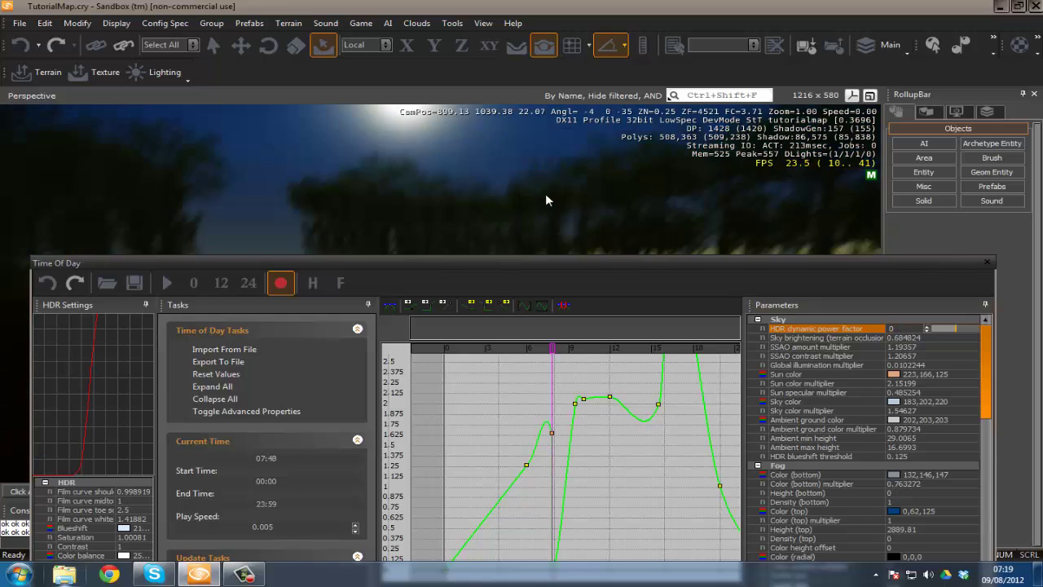
right_click_drag(585, 194, 531, 194)
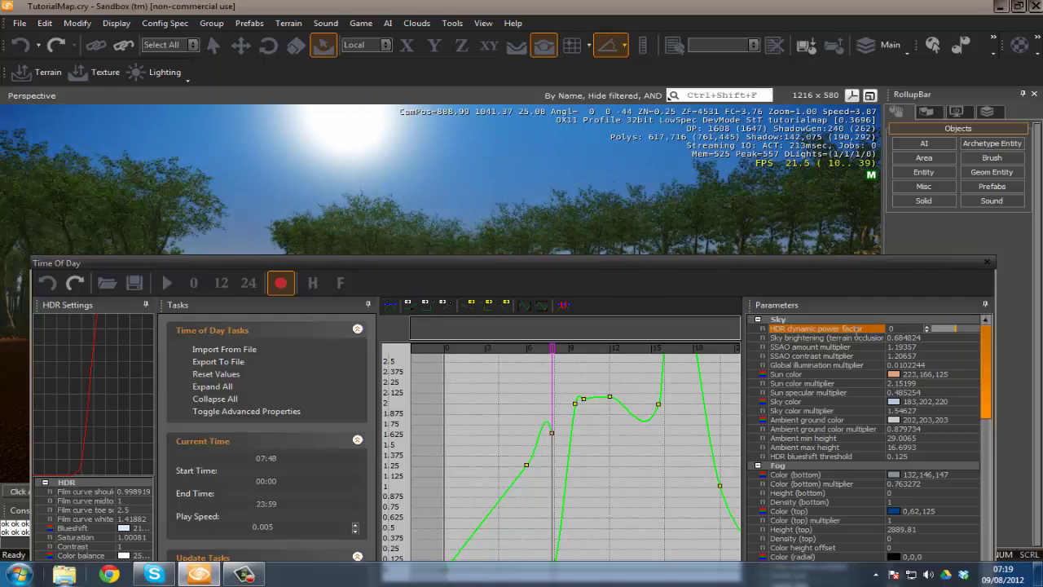
key("Return")
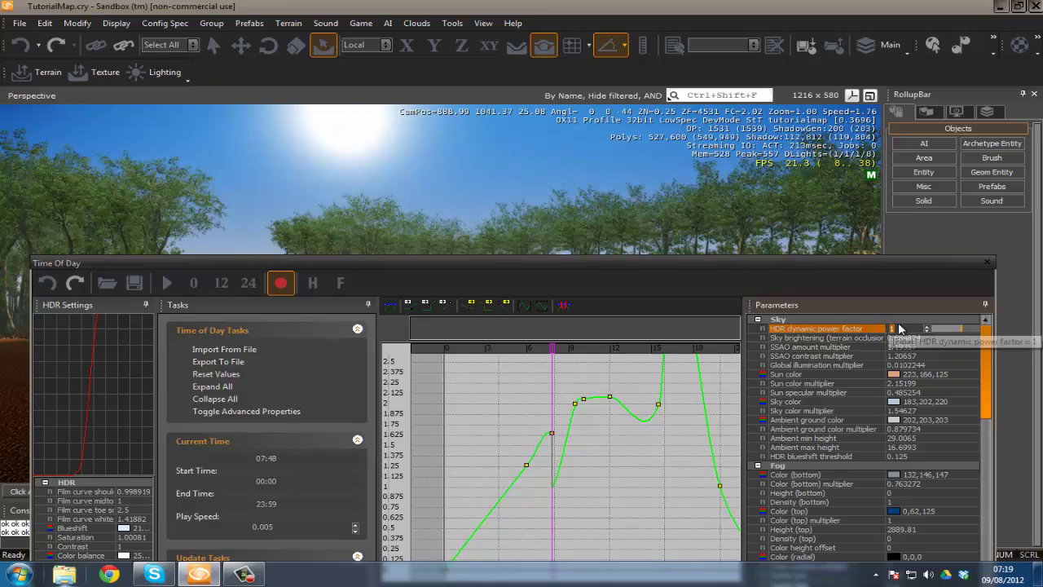
- Set the HDR dynamic power factor back to 4 and check the trees and ground in the scene
left_click_drag(900, 329, 873, 329)
key("Return")
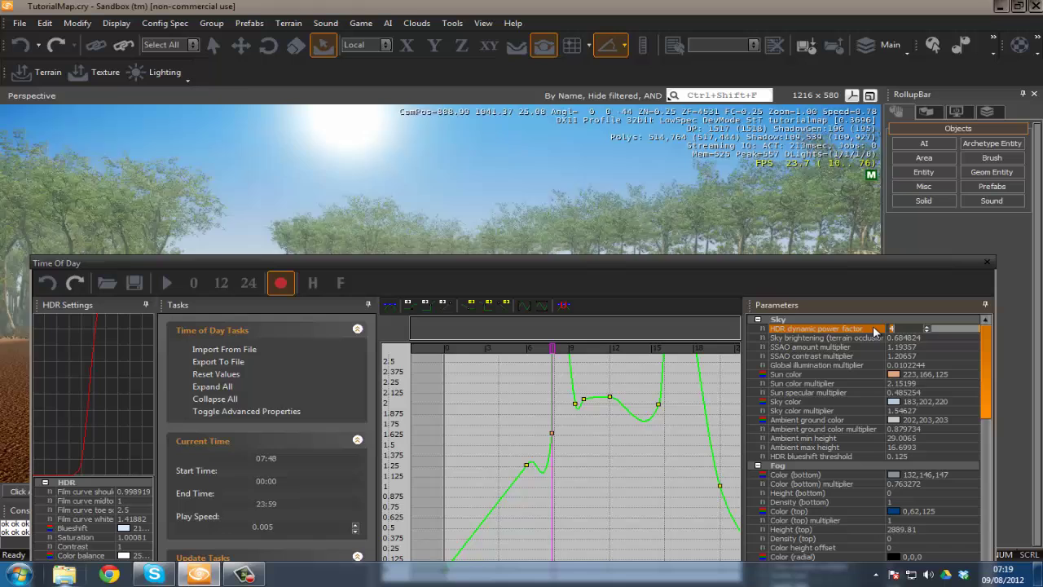
right_click_drag(612, 207, 611, 186)
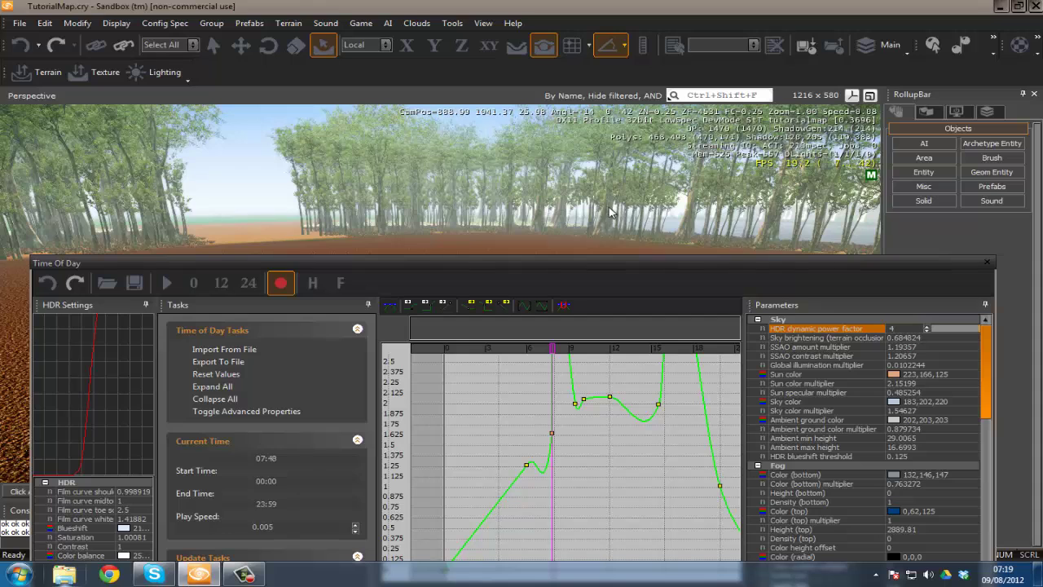
right_click_drag(610, 214, 641, 222)
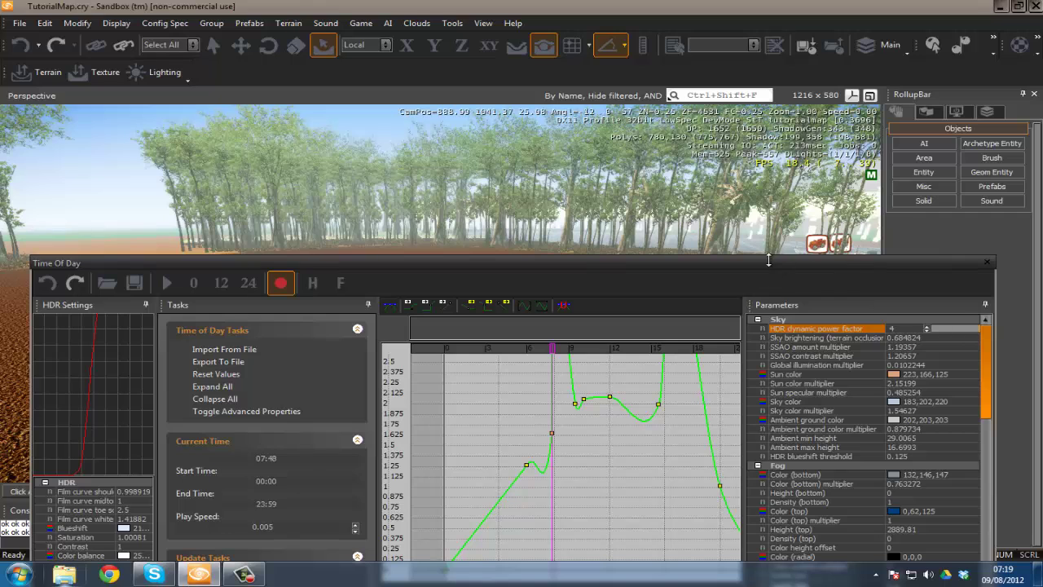
- Look over the advanced Time Of Day parameters and close the editor
left_click_drag(761, 264, 772, 165)
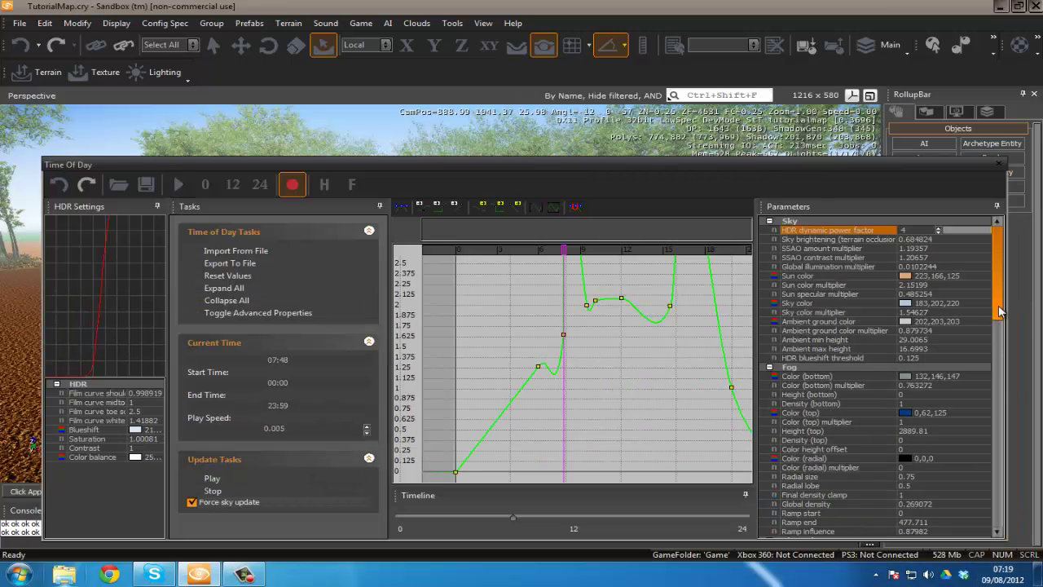
mouse_move(1001, 311)
left_mouse_down()
mouse_move(1001, 341)
mouse_move(1007, 297)
left_mouse_up()
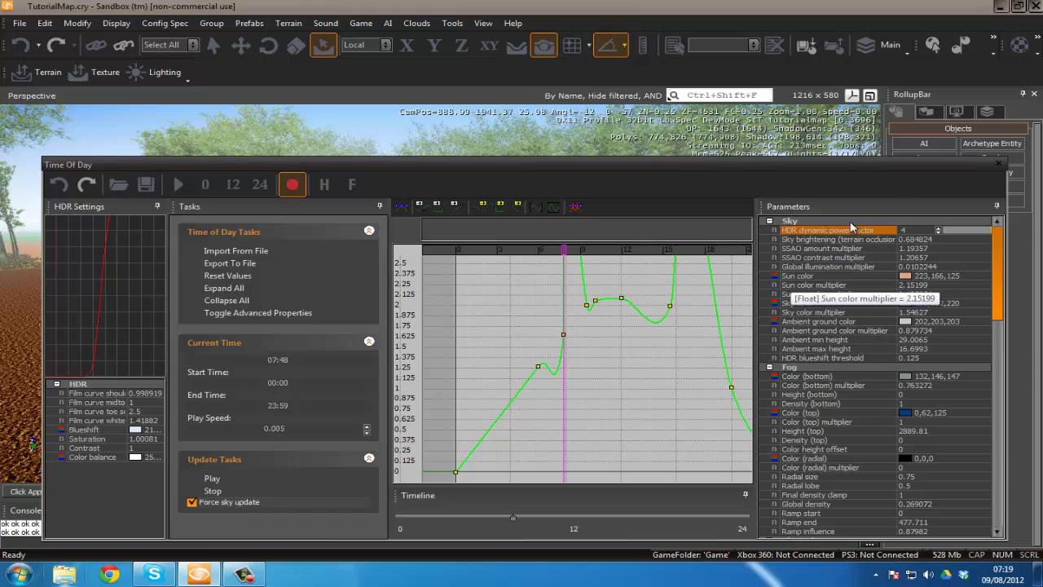
left_click(1001, 165)
key("w")
right_click_drag(718, 242, 717, 242)
key("s")
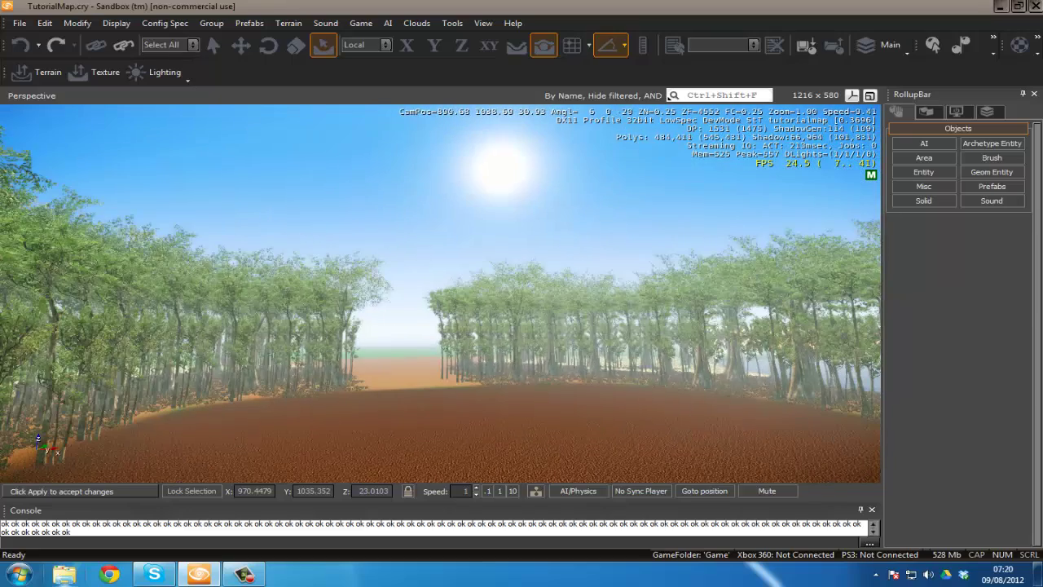
- Open the terrain Environment settings at the ocean, moon and HDR setup groups
left_click(929, 112)
left_click(896, 112)
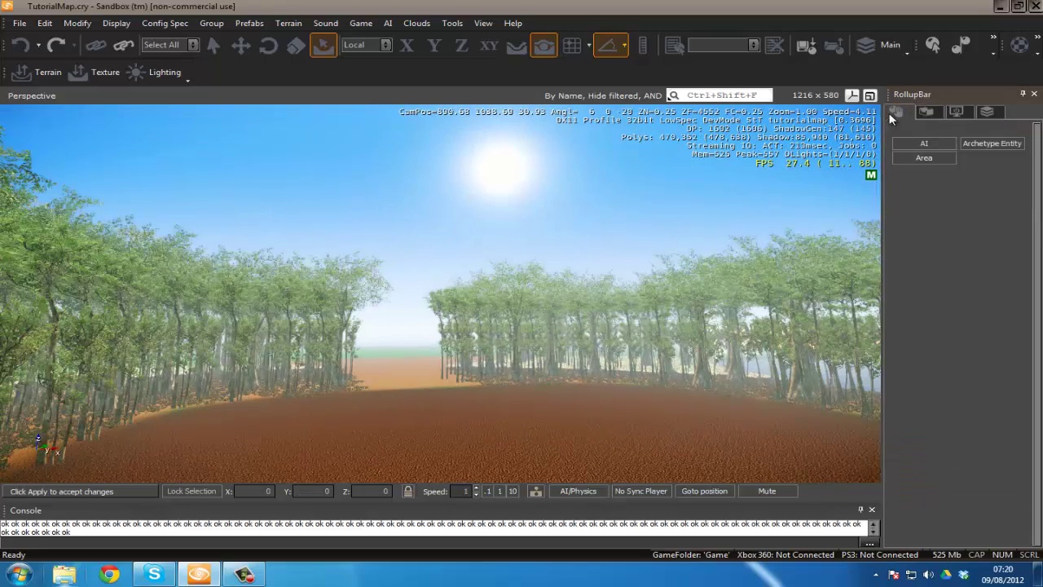
left_click(926, 111)
scroll(923, 163, "up", 5)
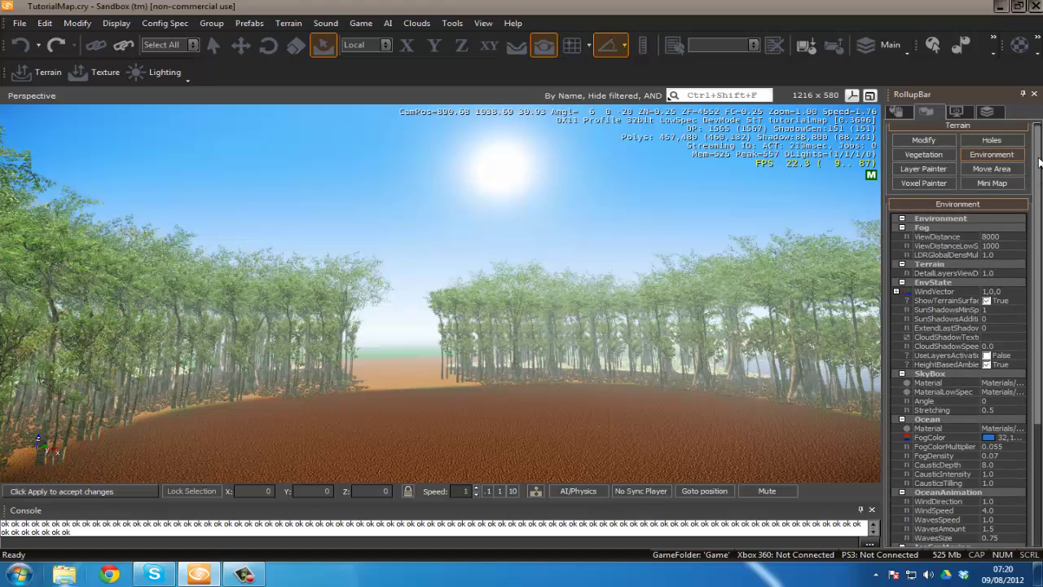
left_click(988, 165)
left_click(984, 159)
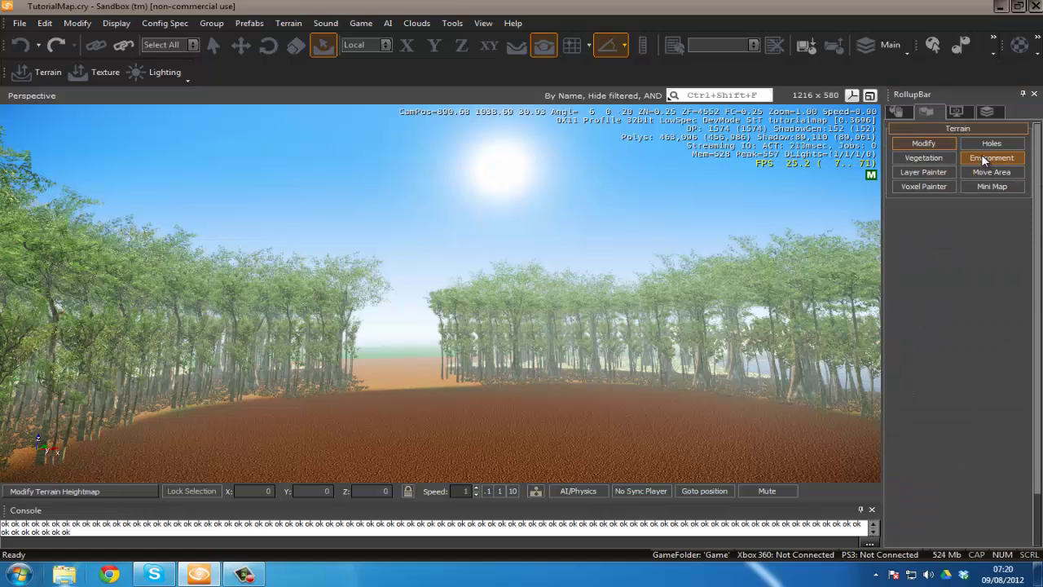
left_click(1011, 159)
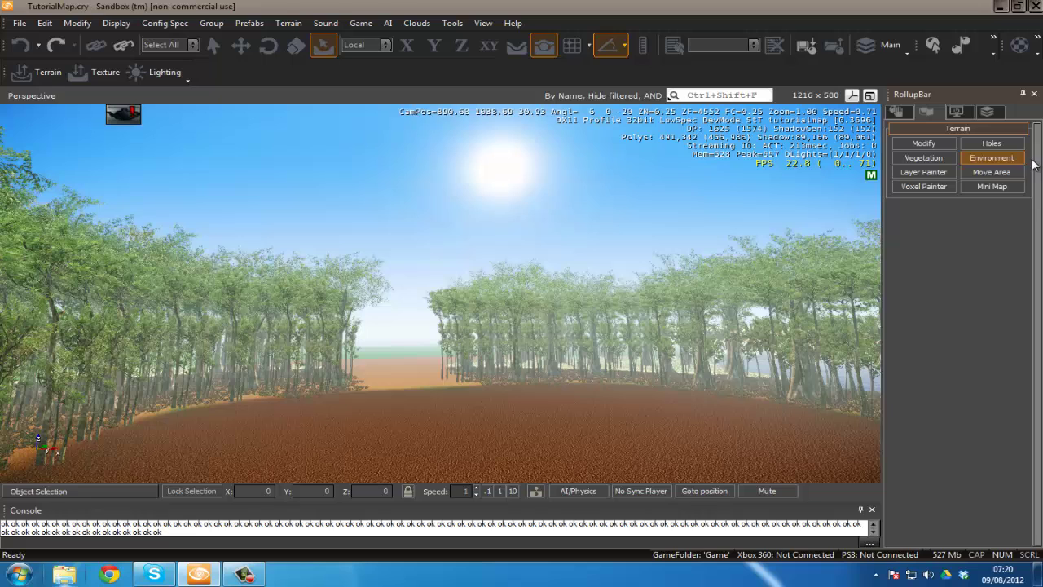
left_click(1009, 161)
left_click(1011, 161)
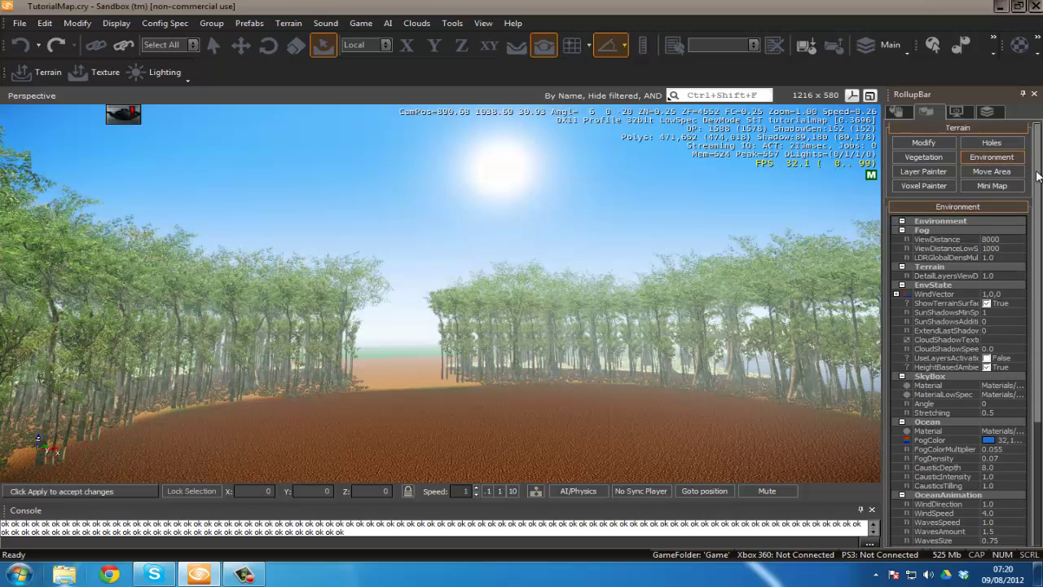
left_click_drag(1040, 170, 1041, 243)
scroll(1041, 243, "down", 3)
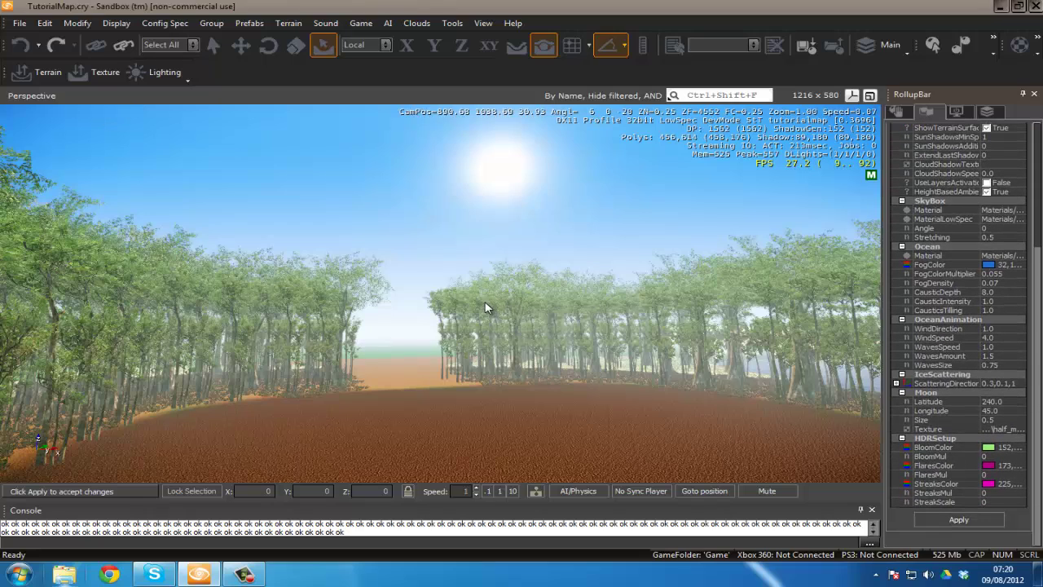
- Set the ocean animation's WavesSize to 0 with the water in view
right_click_drag(486, 308, 490, 309)
right_click_drag(769, 329, 761, 328)
key("w")
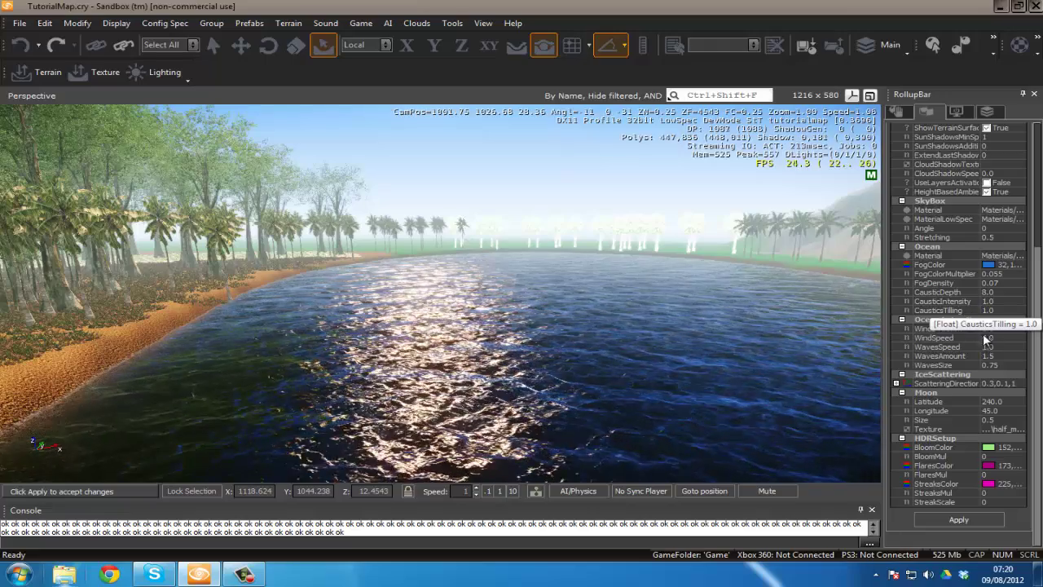
right_click_drag(396, 363, 363, 356)
key("w")
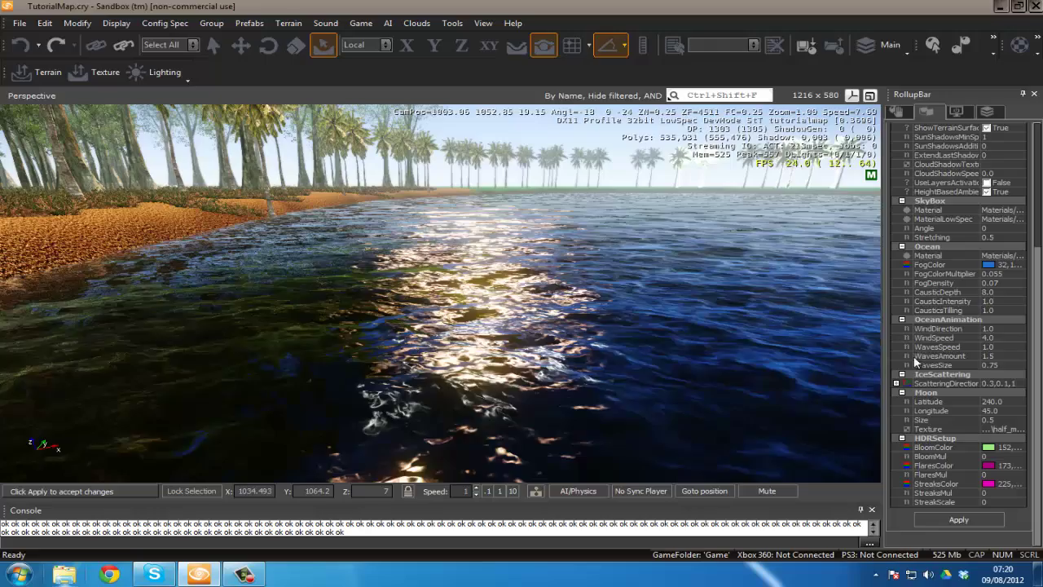
left_click(1003, 365)
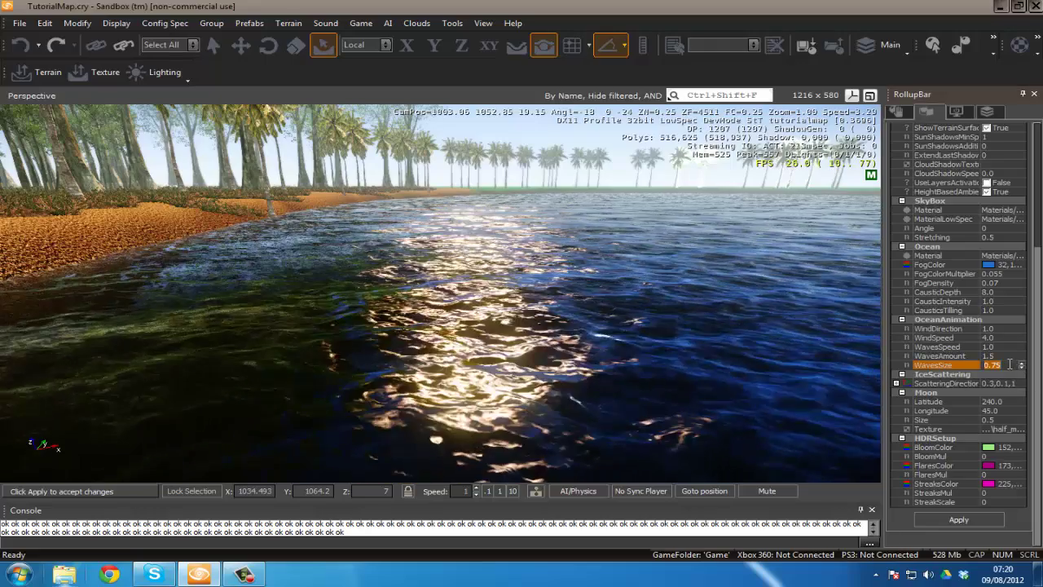
type("0")
key("Return")
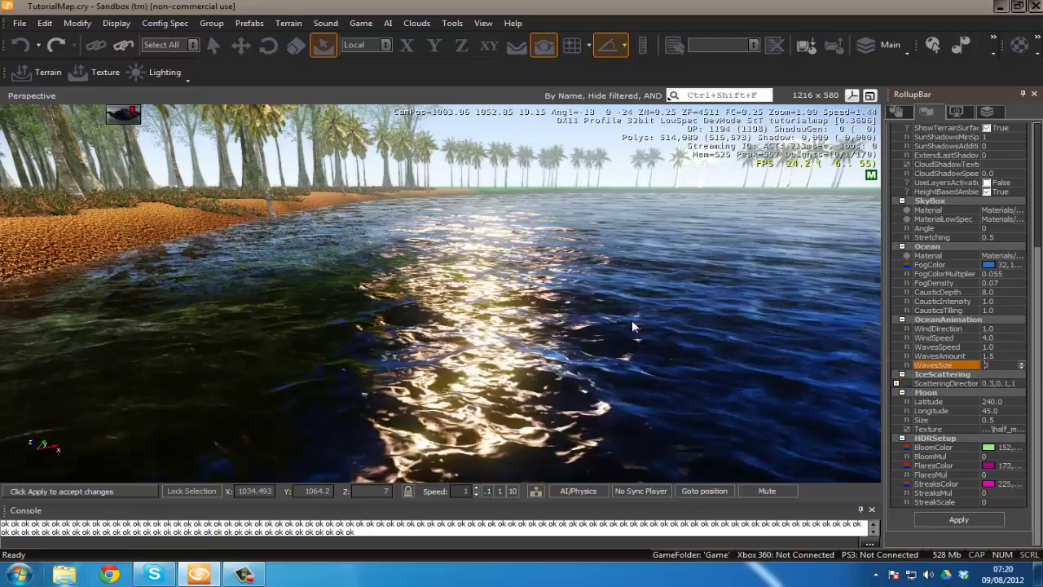
- Examine the ocean waves up close, from above and below the waterline
right_click_drag(632, 321, 619, 320)
key("w")
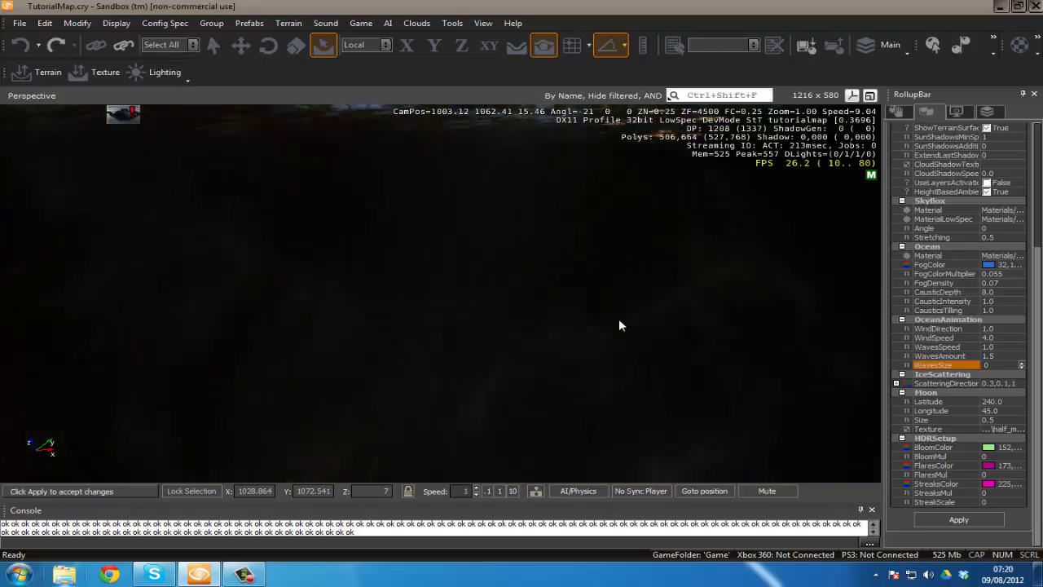
key("s")
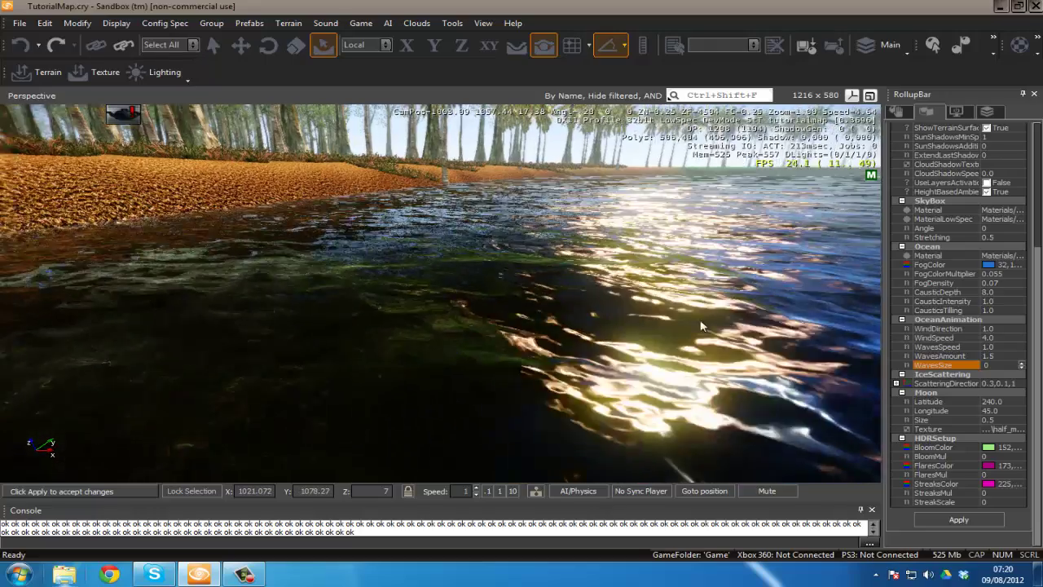
key("w")
right_click_drag(721, 328, 722, 329)
key("s")
key("w")
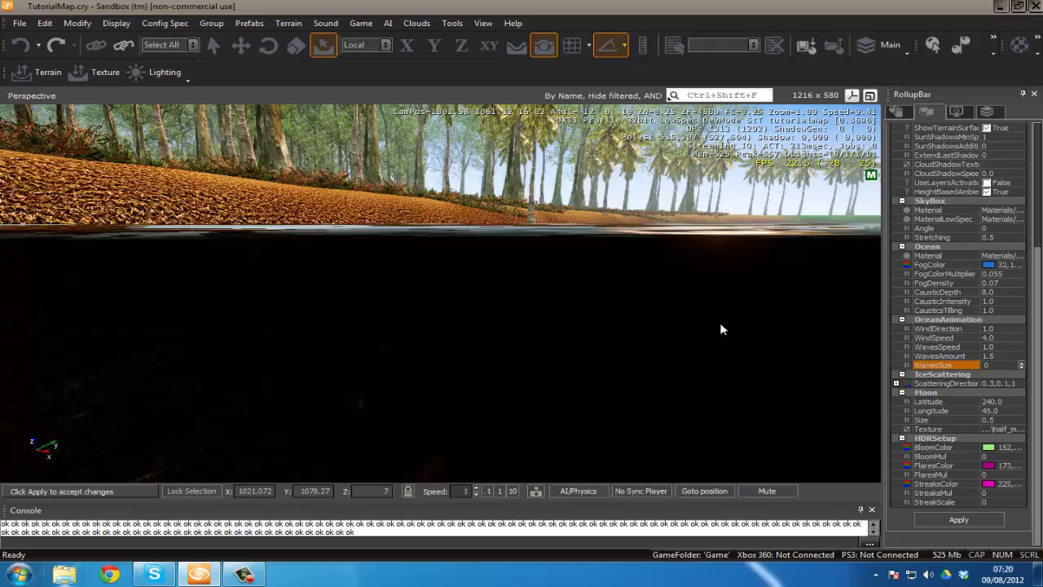
key("s")
- Set the ocean animation's WavesSize to 15 and check the water surface
left_click_drag(1000, 366, 935, 369)
type("15")
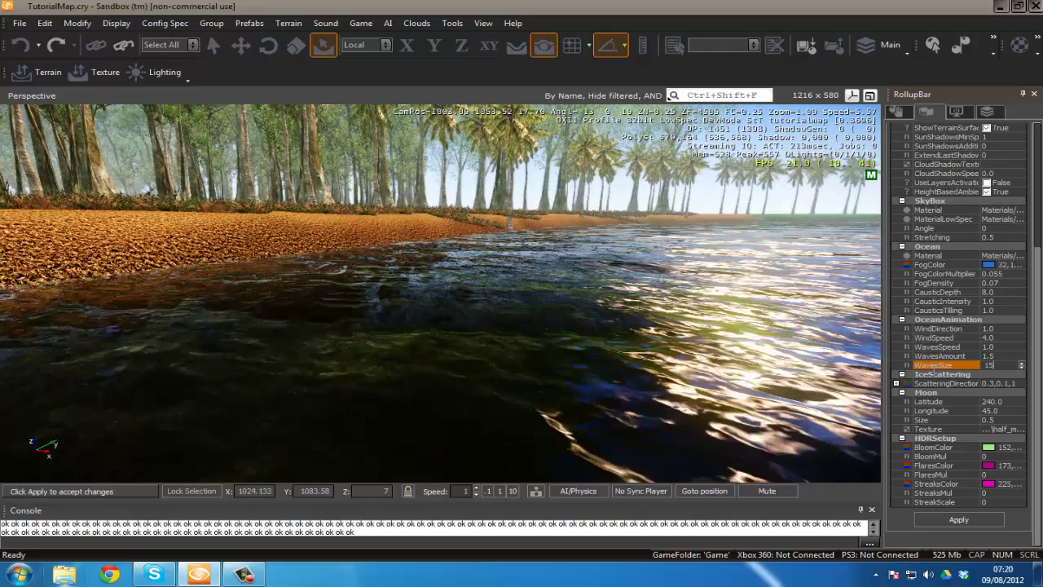
key("Return")
key("d")
right_click_drag(717, 320, 718, 325)
- Set the ocean animation's WindSpeed to 10 and return to the parked tanks
left_click(1004, 336)
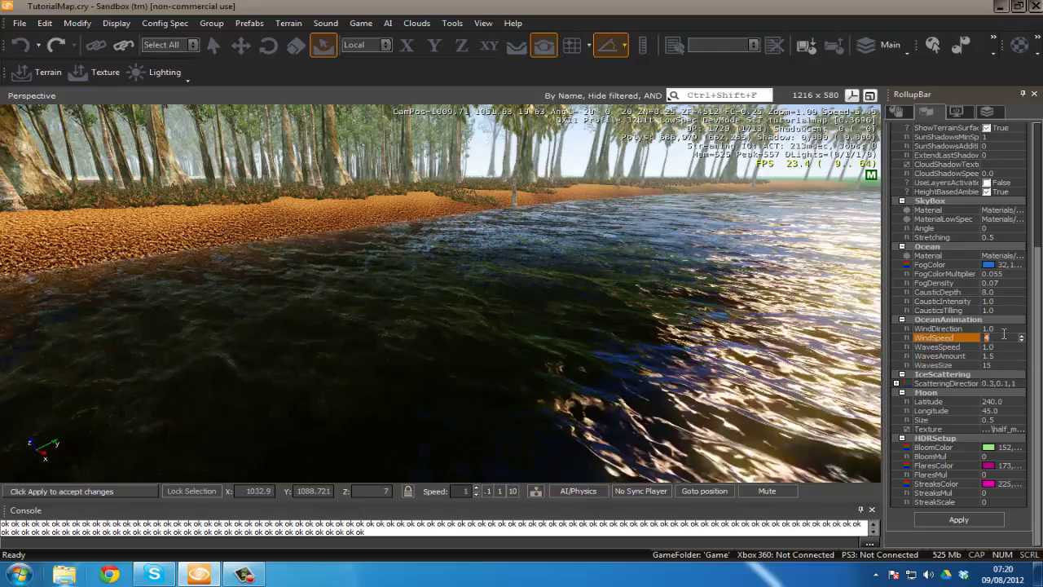
type("10")
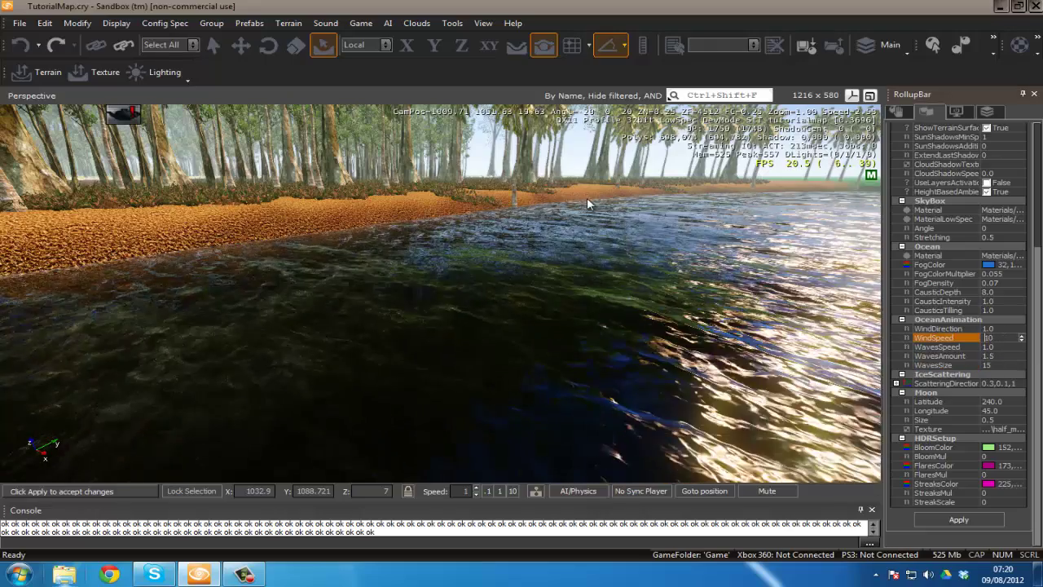
key("s")
right_click_drag(585, 198, 470, 109)
key("w")
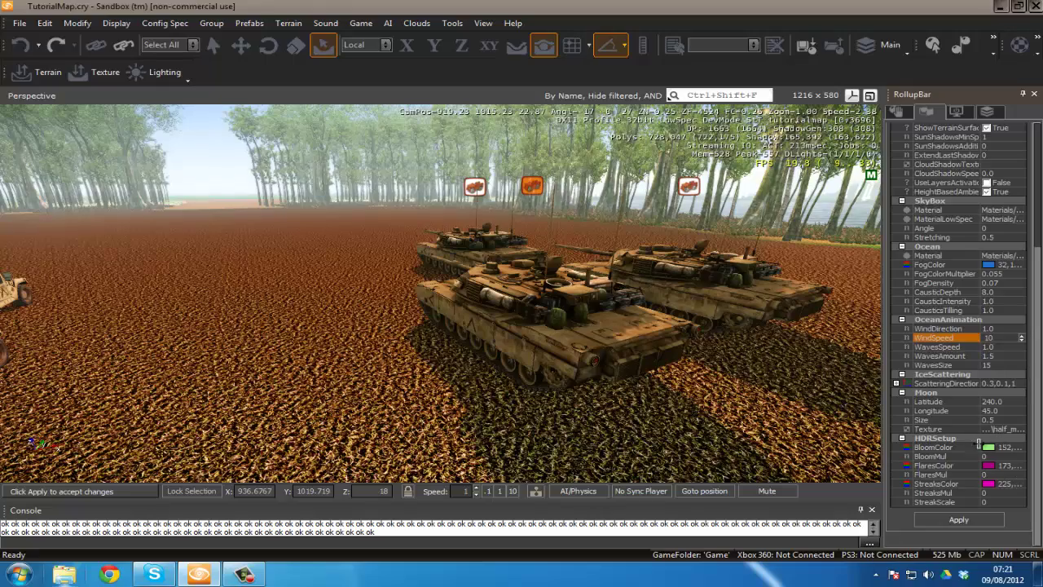
- Widen the value column of the environment properties slightly and look at the sun above the tanks
left_click_drag(979, 443, 977, 444)
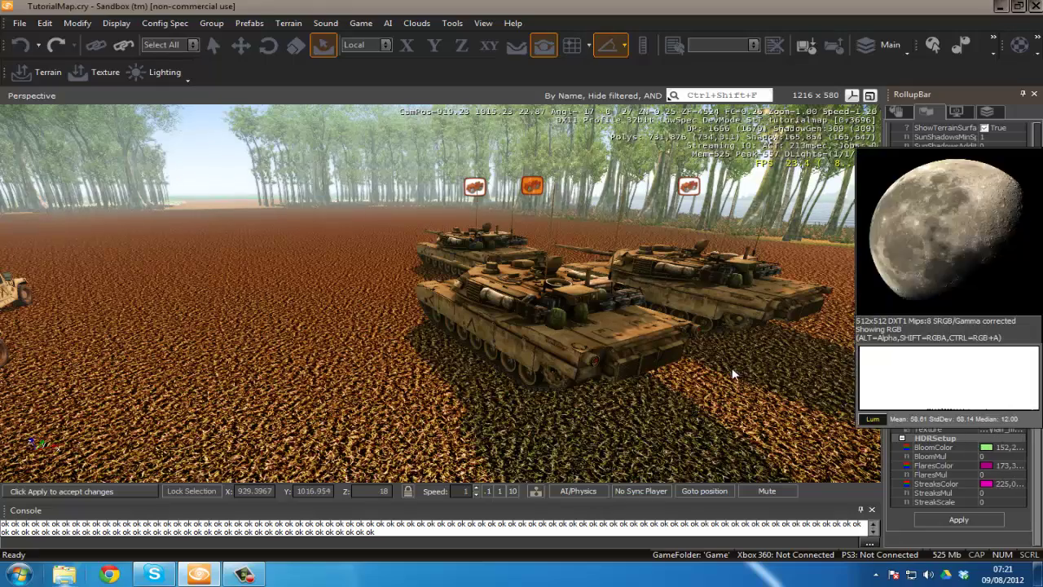
right_click_drag(730, 367, 732, 367)
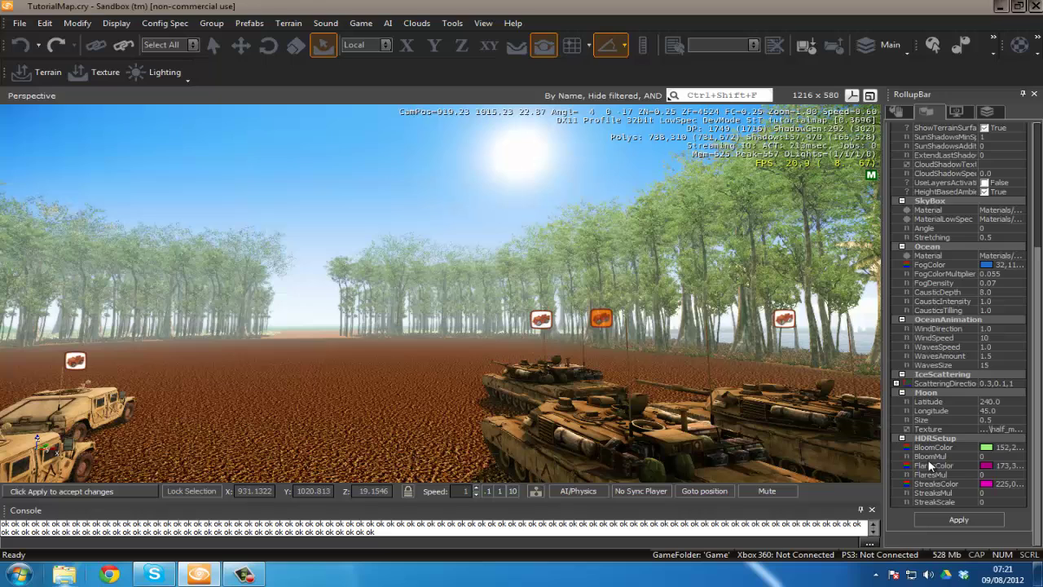
- Change the HDR setup's BloomColor to a dark blue
left_click(985, 447)
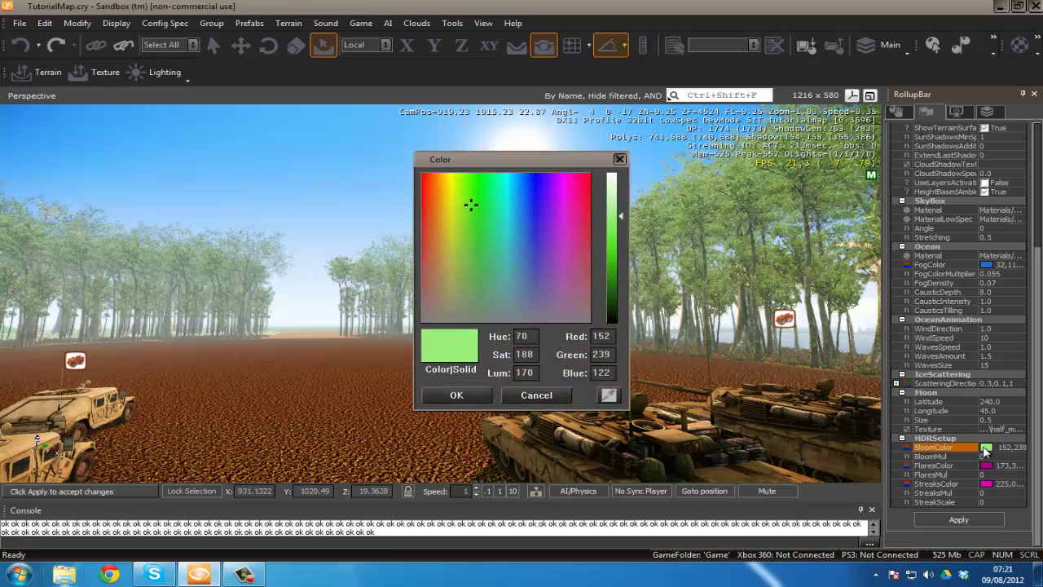
left_click(534, 185)
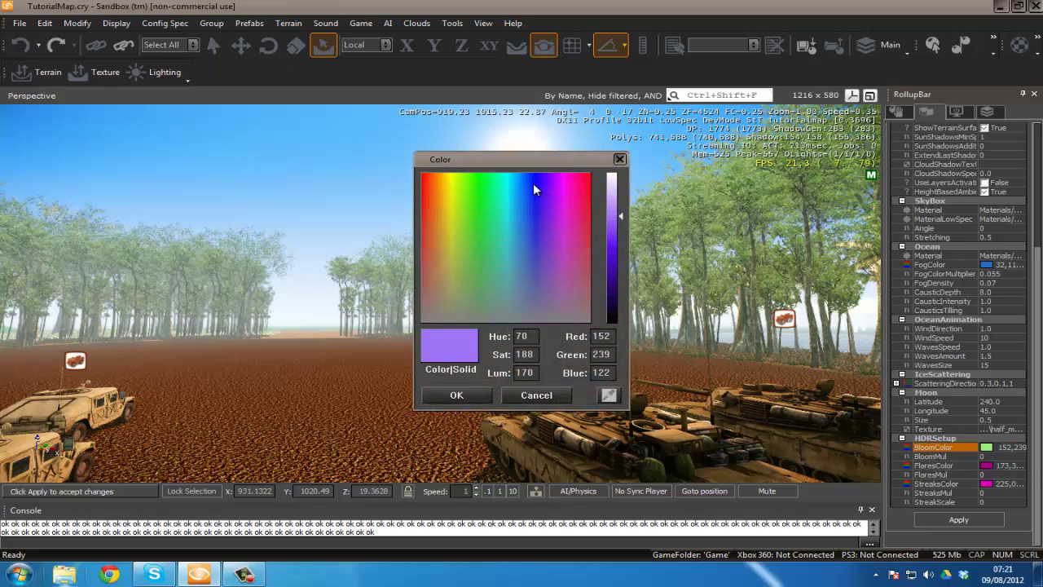
left_click(617, 264)
left_click(457, 395)
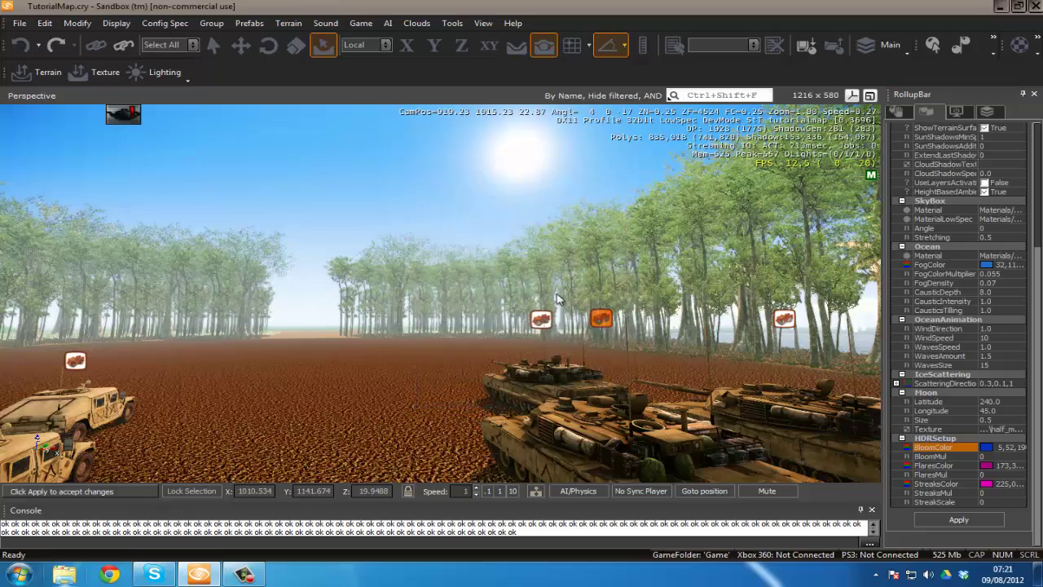
- Bring the sun and tree line beyond the tanks into view and set the HDR BloomMul to 15
right_click_drag(557, 299, 707, 326)
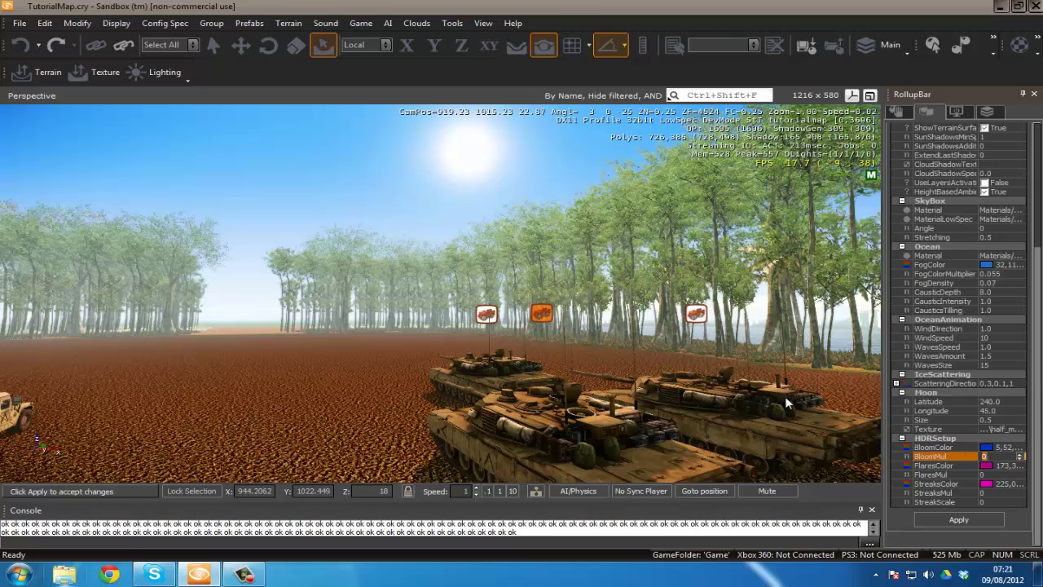
mouse_move(591, 313)
right_mouse_down()
mouse_move(644, 279)
mouse_move(601, 309)
right_mouse_up()
key("d")
key("a")
key("s")
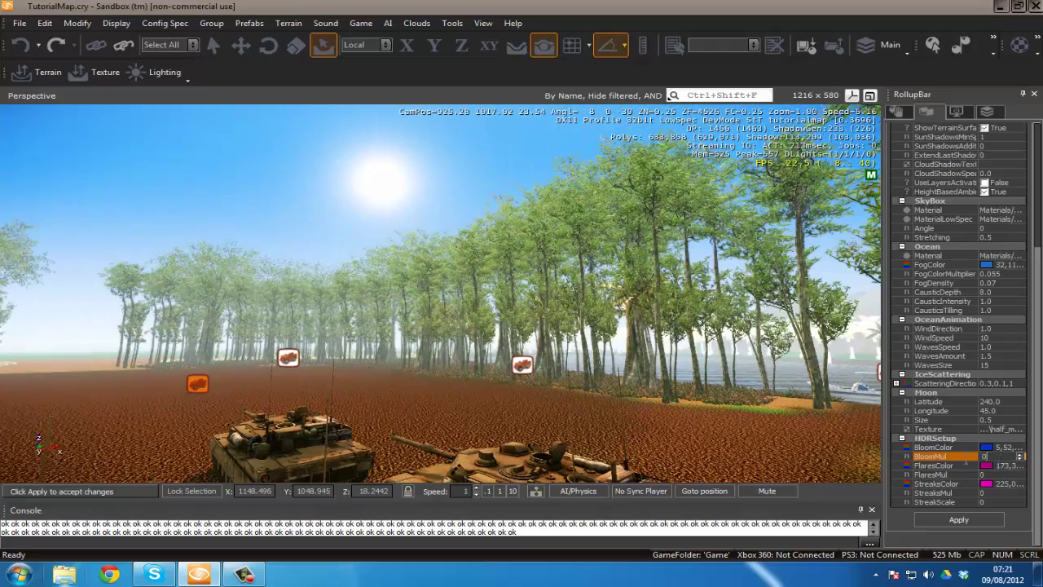
key("BackSpace")
type("15")
key("Return")
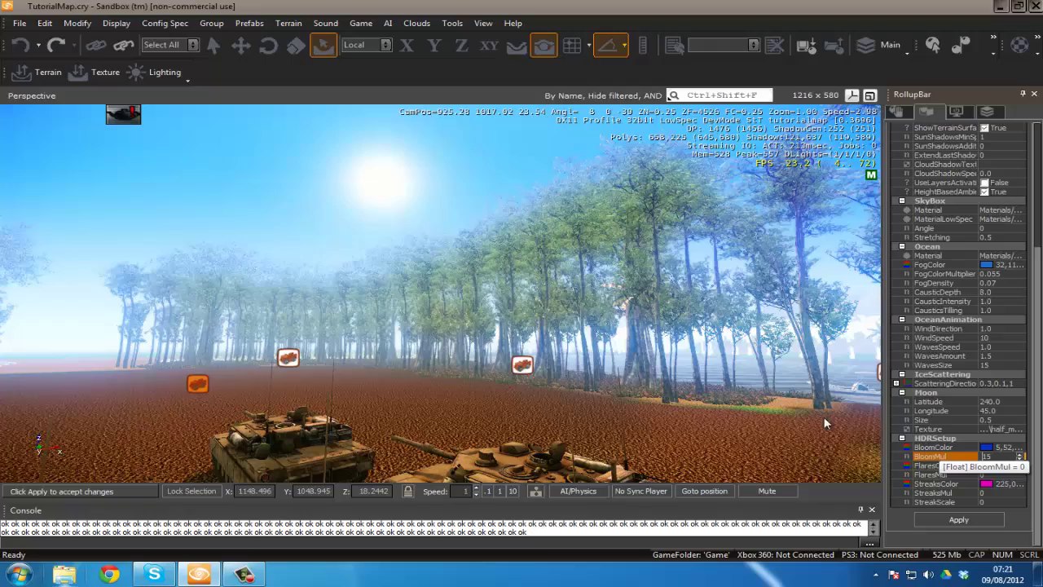
- Examine the blue bloom on the trees, the parked tanks and the ocean shore
key("w")
key("a")
right_click_drag(756, 383, 751, 391)
key("w")
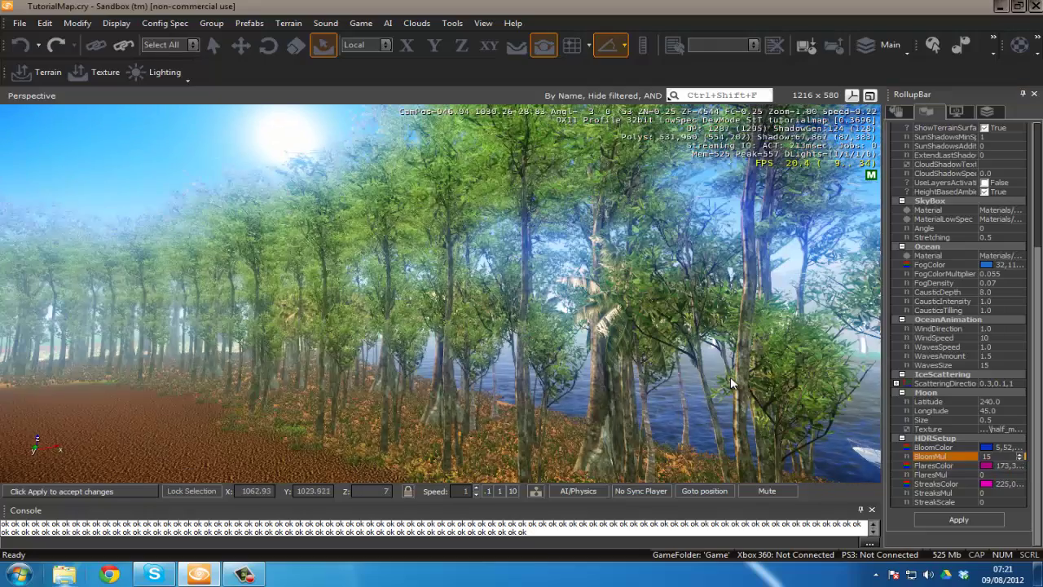
key("s")
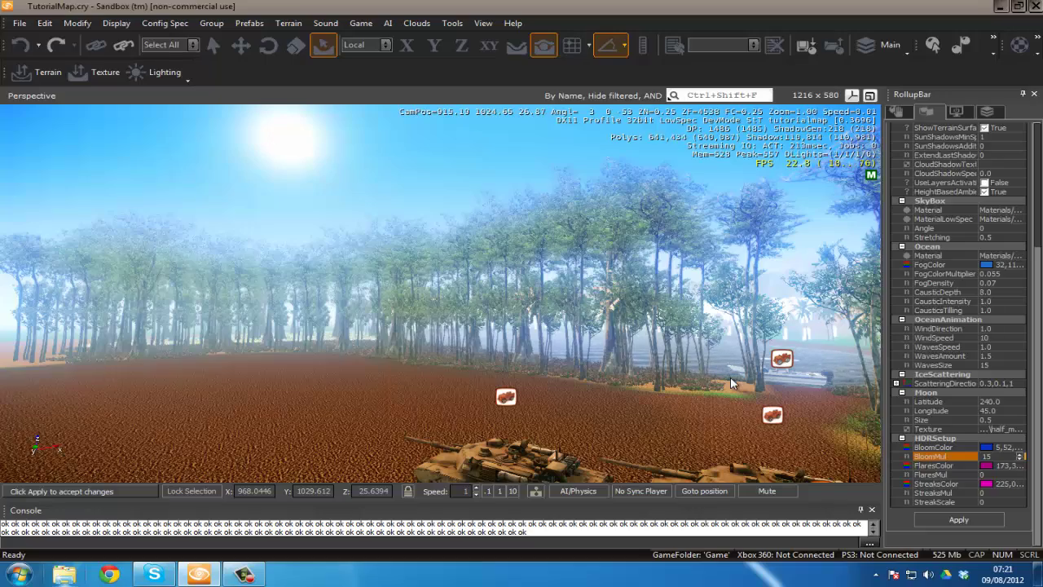
mouse_move(411, 376)
right_mouse_down()
mouse_move(441, 399)
mouse_move(414, 379)
right_mouse_up()
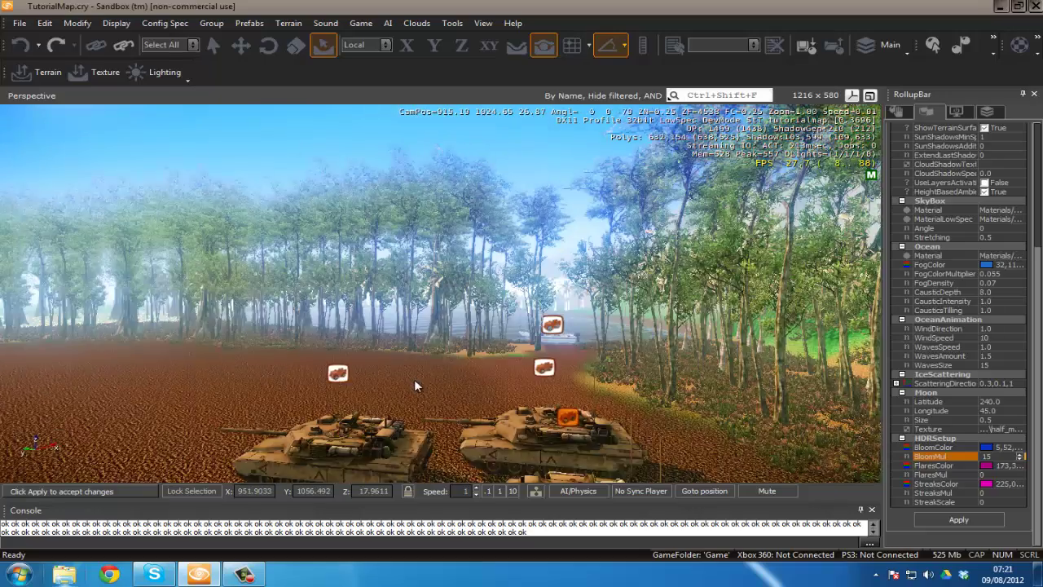
key("w")
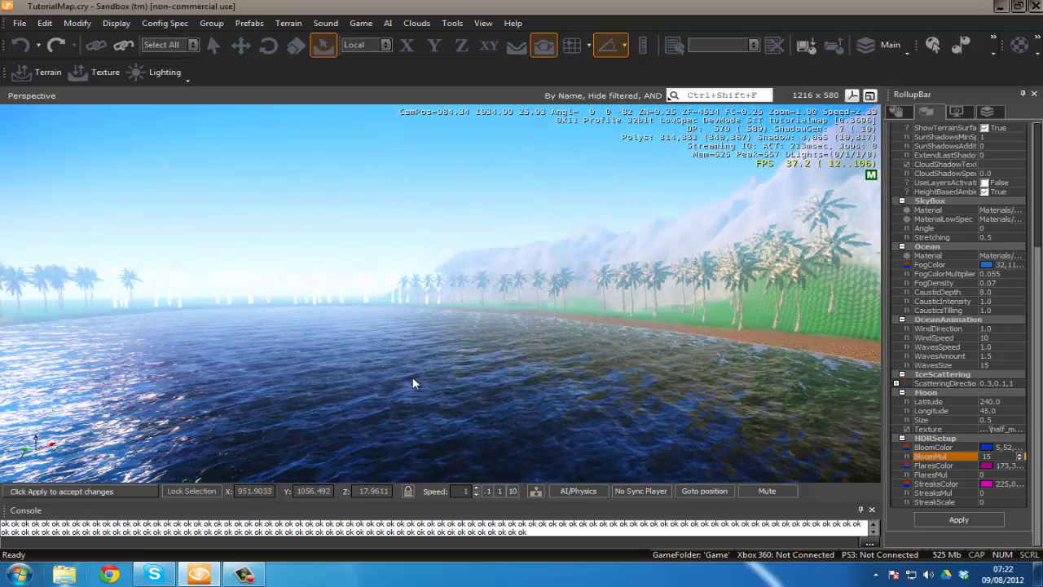
key("s")
right_click_drag(438, 309, 458, 314)
key("w")
key("a")
- Change the HDR BloomColor to a burnt orange with RGB 180, 69, 16
left_click(986, 448)
left_click_drag(510, 227, 441, 207)
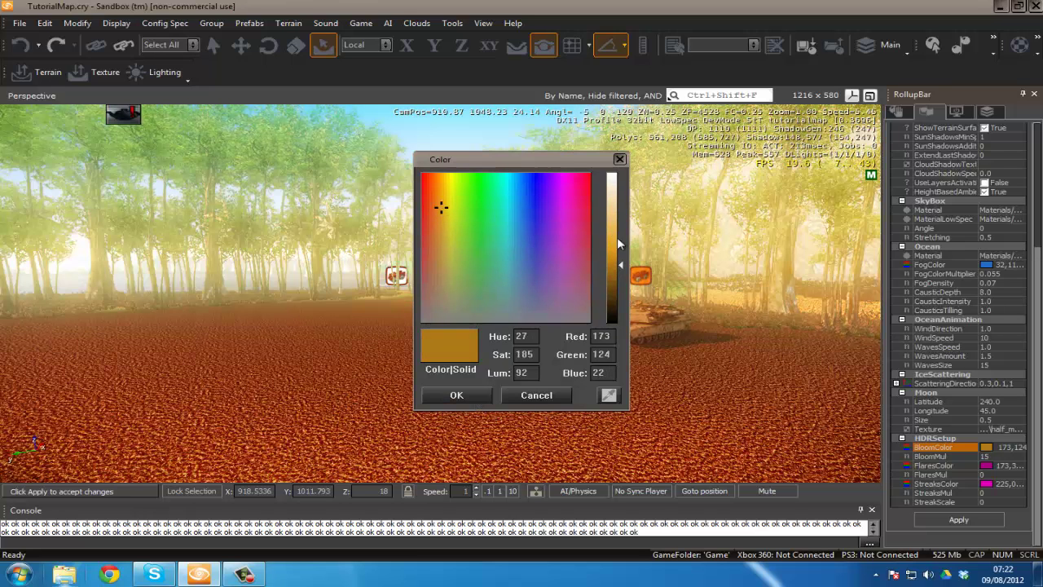
left_click(436, 198)
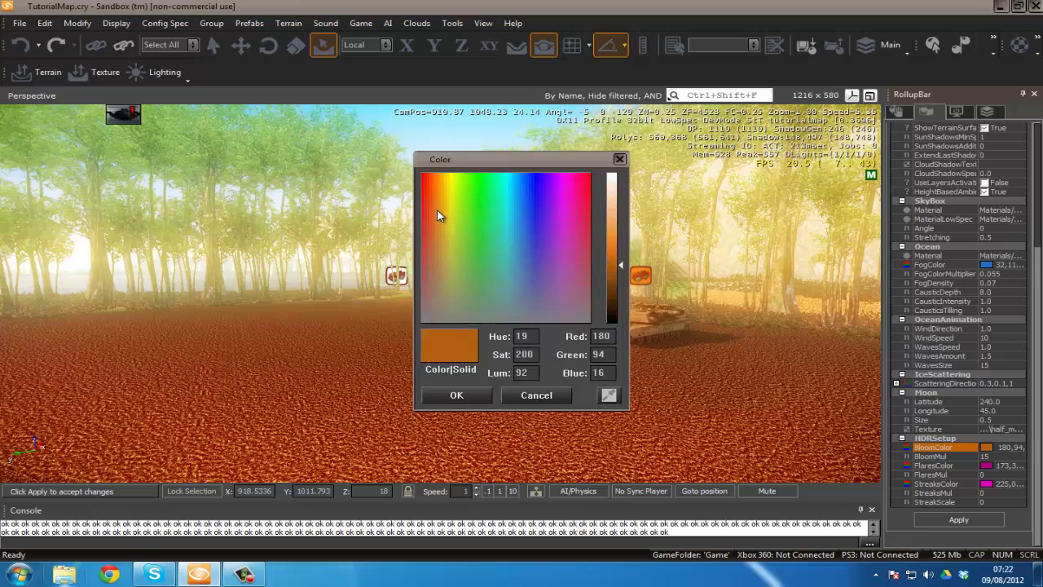
mouse_move(437, 210)
left_mouse_down()
mouse_move(429, 229)
mouse_move(421, 201)
mouse_move(431, 197)
left_mouse_up()
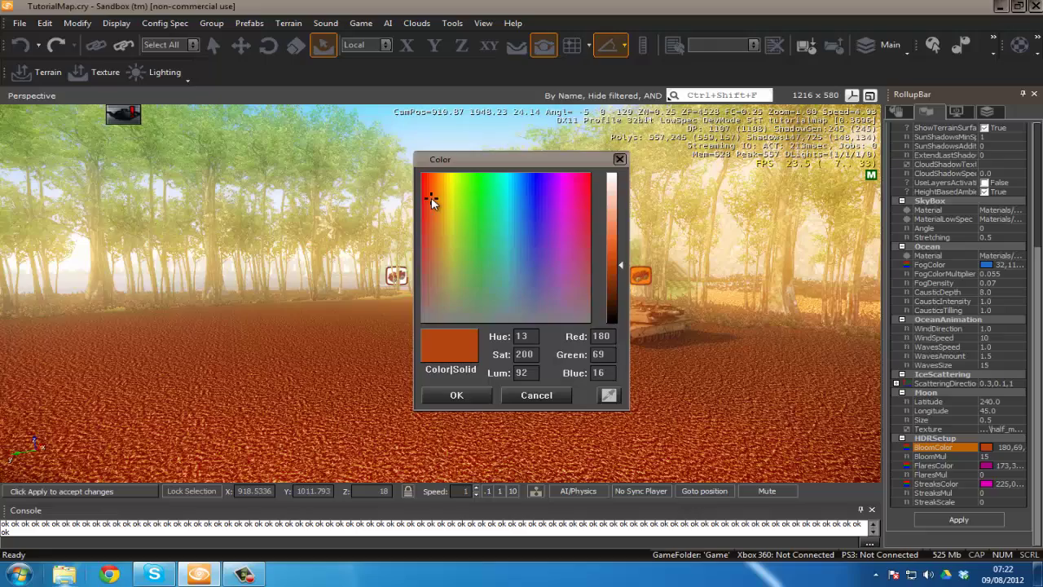
left_click(451, 394)
- Walk around the Humvees in game mode to check the orange bloom, and return to the editor
mouse_move(350, 340)
right_mouse_down()
mouse_move(331, 336)
mouse_move(373, 345)
mouse_move(343, 342)
mouse_move(336, 352)
mouse_move(346, 344)
right_mouse_up()
key("d")
key("w")
key("ctrl+g")
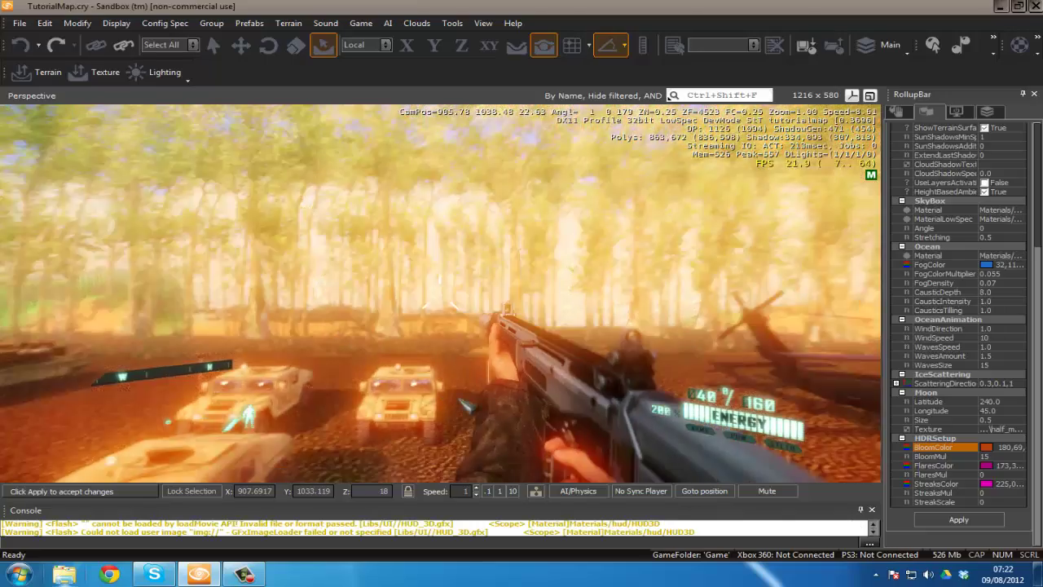
key("w")
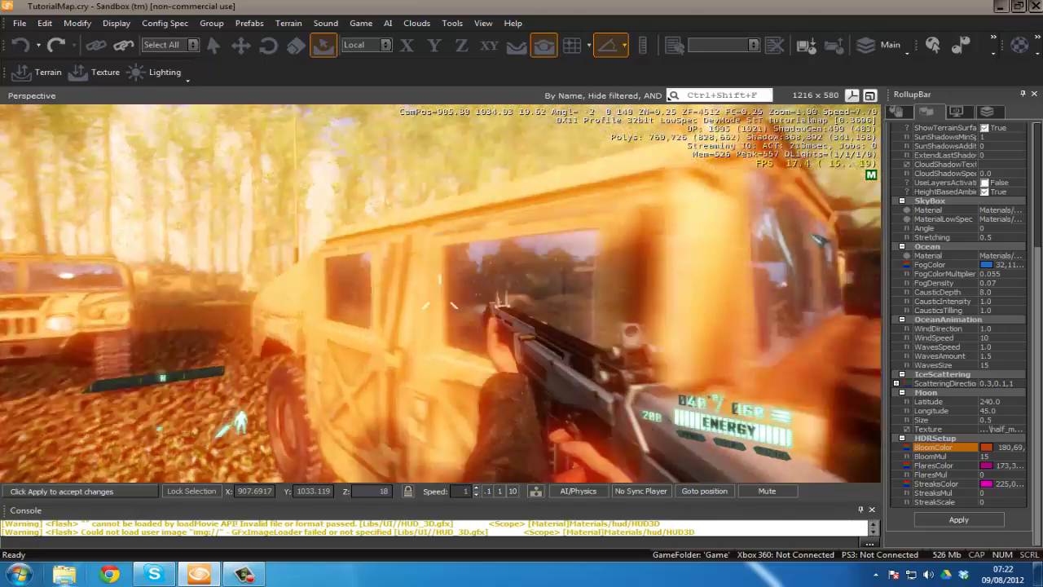
key("w")
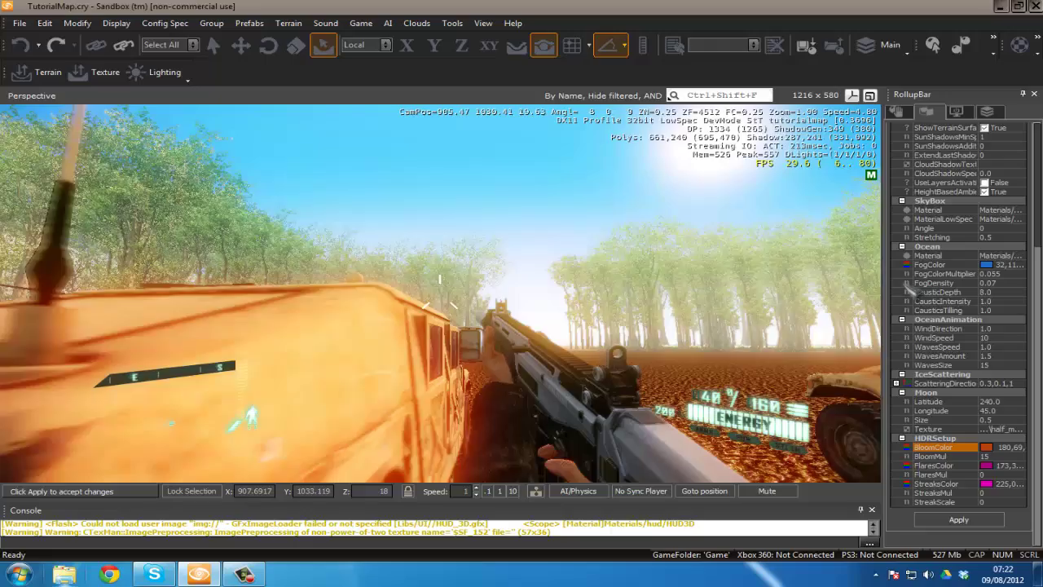
key("w")
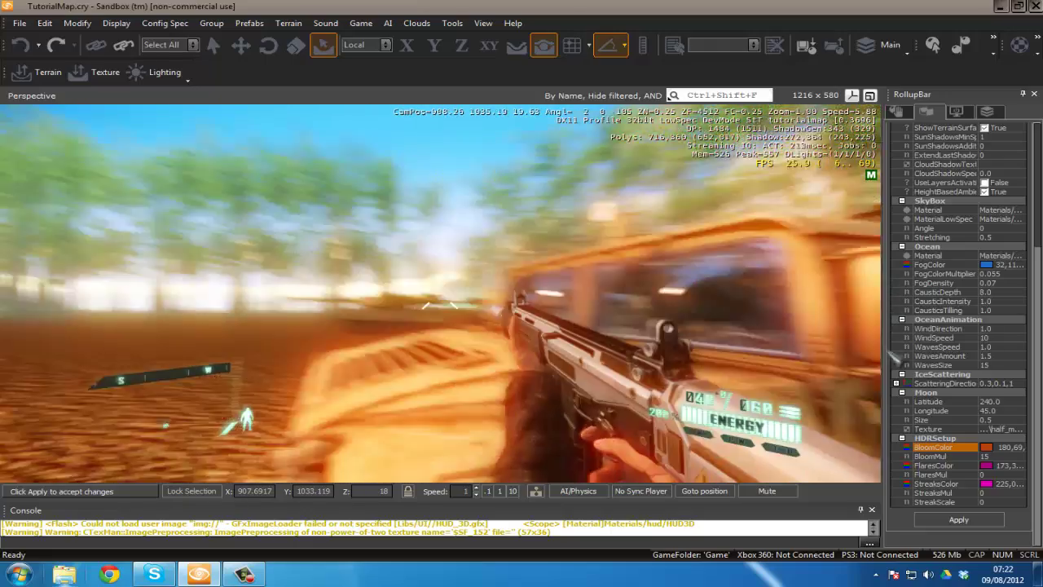
key("Escape")
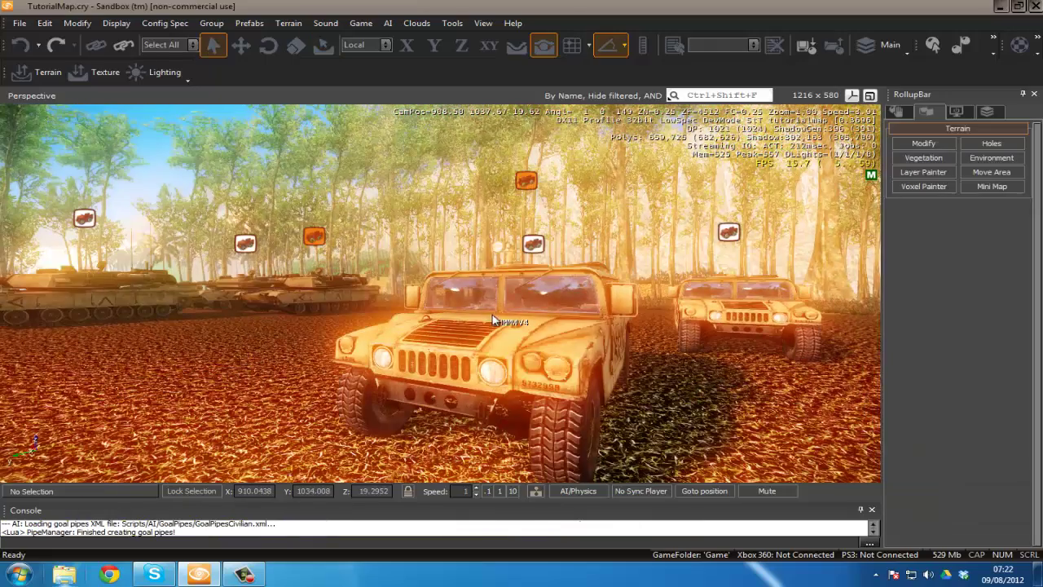
- Pull back above the Humvees and reopen the terrain environment settings at the HDRSetup section
key("w")
mouse_move(491, 318)
right_mouse_down()
mouse_move(500, 344)
mouse_move(495, 314)
right_mouse_up()
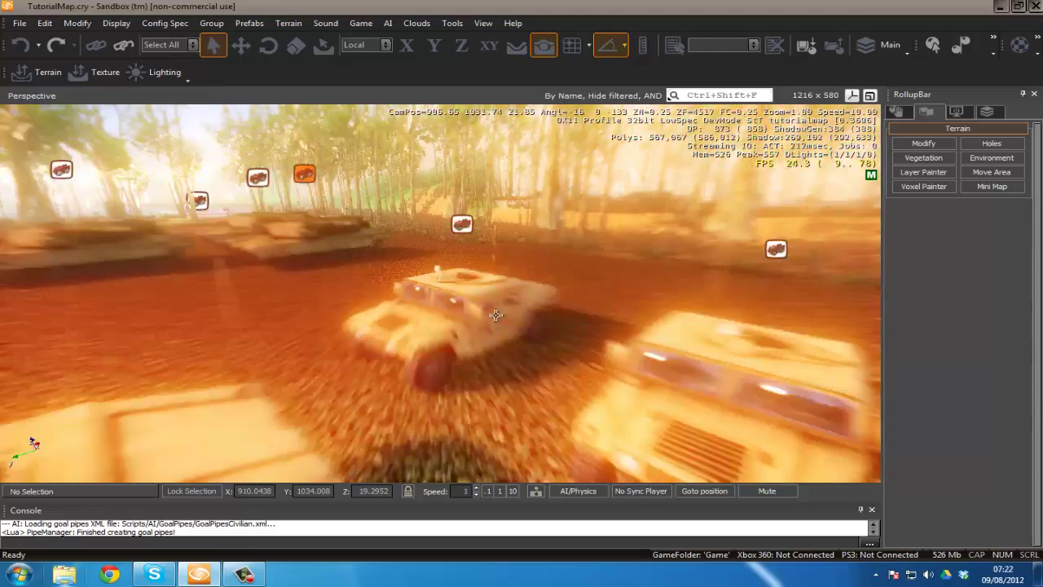
key("s")
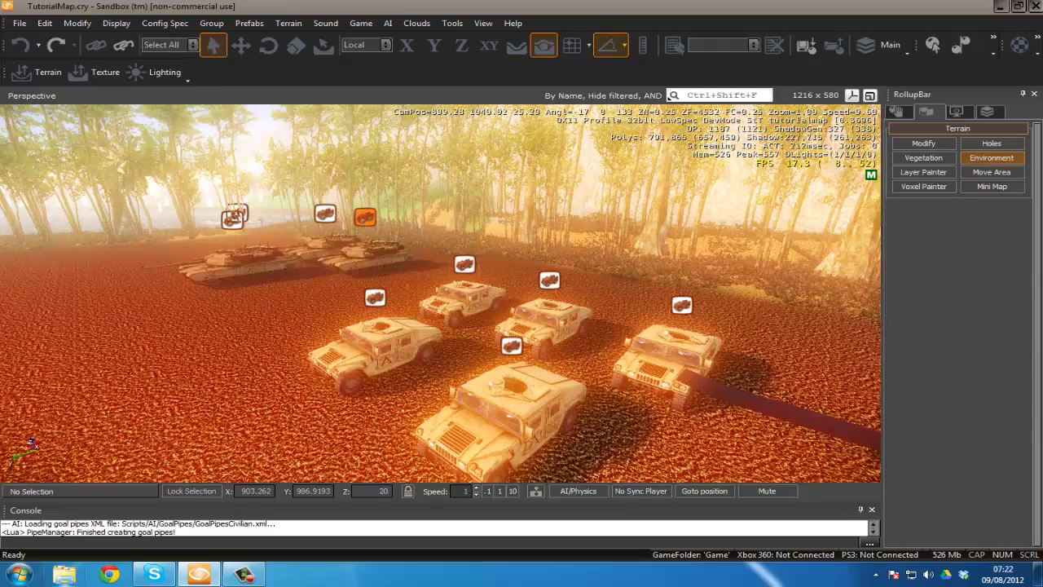
left_click(992, 157)
scroll(958, 334, "down", 10)
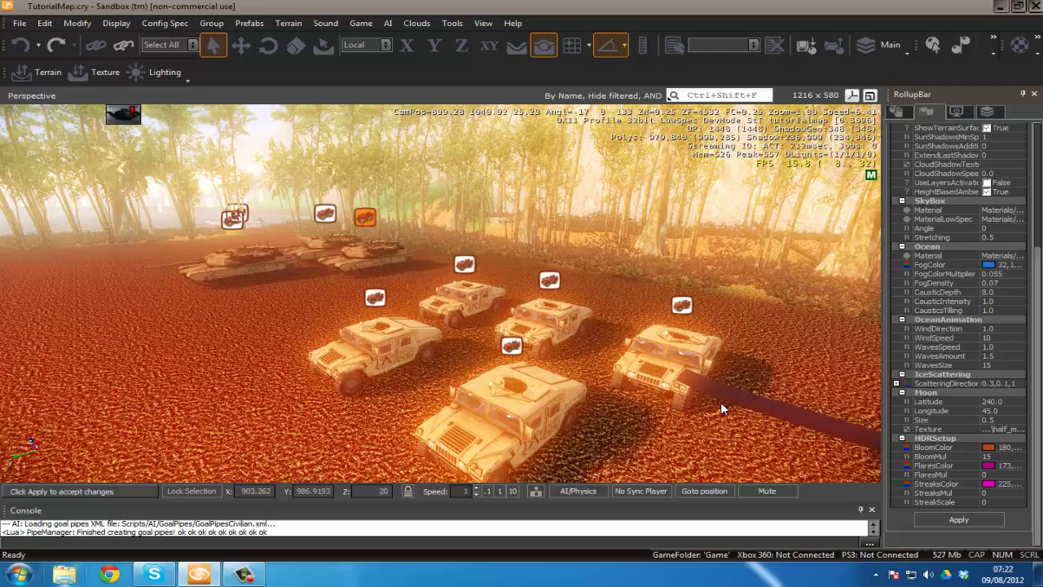
- Set the HDR BloomMul to 1 while viewing the tanks
mouse_move(722, 404)
right_mouse_down()
mouse_move(701, 406)
mouse_move(715, 405)
right_mouse_up()
key("d")
key("w")
mouse_move(526, 309)
right_mouse_down()
mouse_move(522, 334)
mouse_move(501, 329)
mouse_move(513, 326)
mouse_move(393, 356)
mouse_move(522, 326)
mouse_move(415, 324)
mouse_move(521, 326)
right_mouse_up()
key("w")
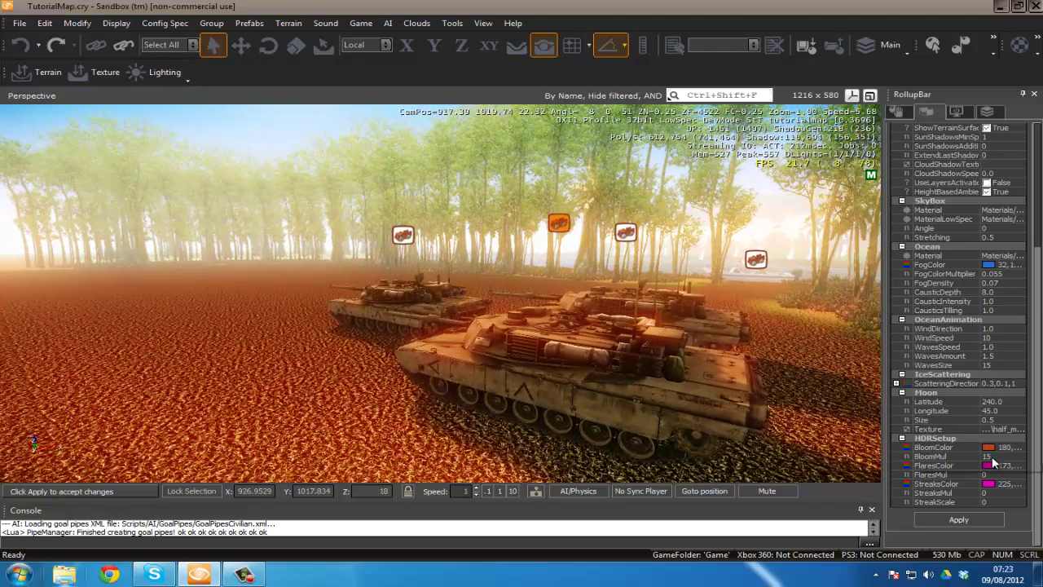
left_click(973, 457)
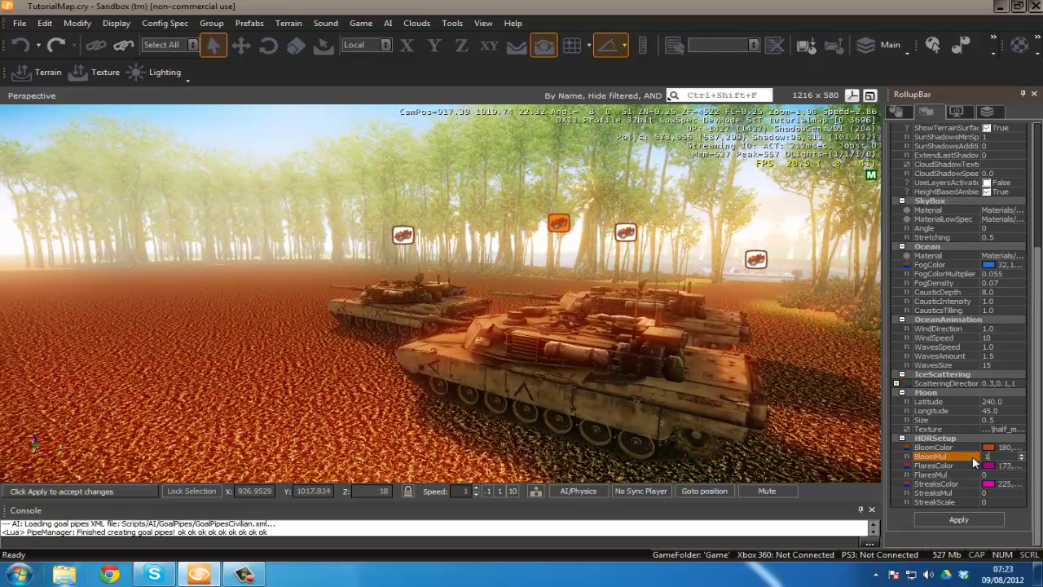
key("Return")
right_click_drag(667, 327, 672, 328)
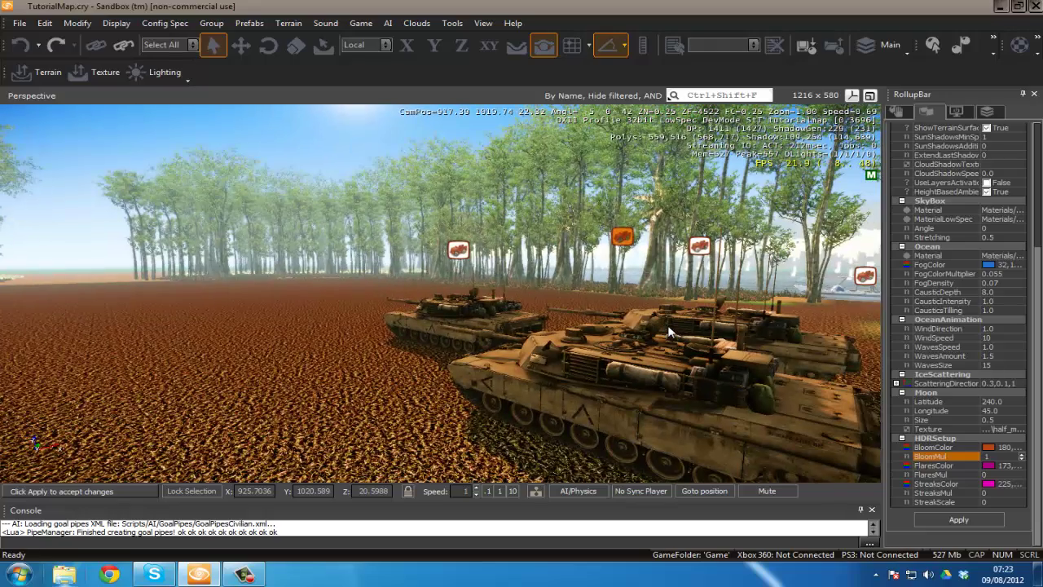
- Set StreaksMul to 20 and StreakScale to 15, and examine the sun streak across the trees
left_click(991, 493)
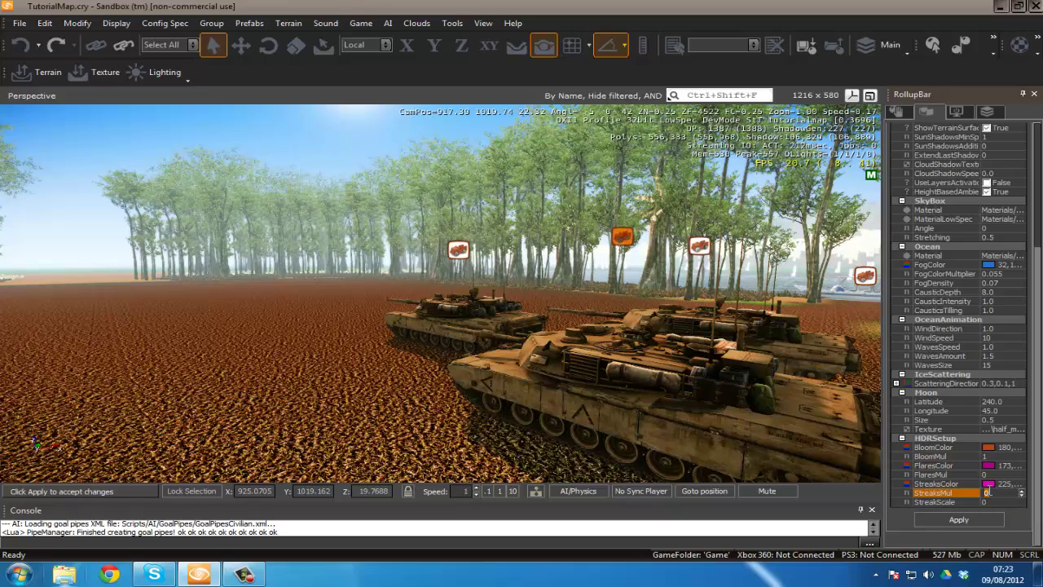
right_click_drag(559, 312, 558, 306)
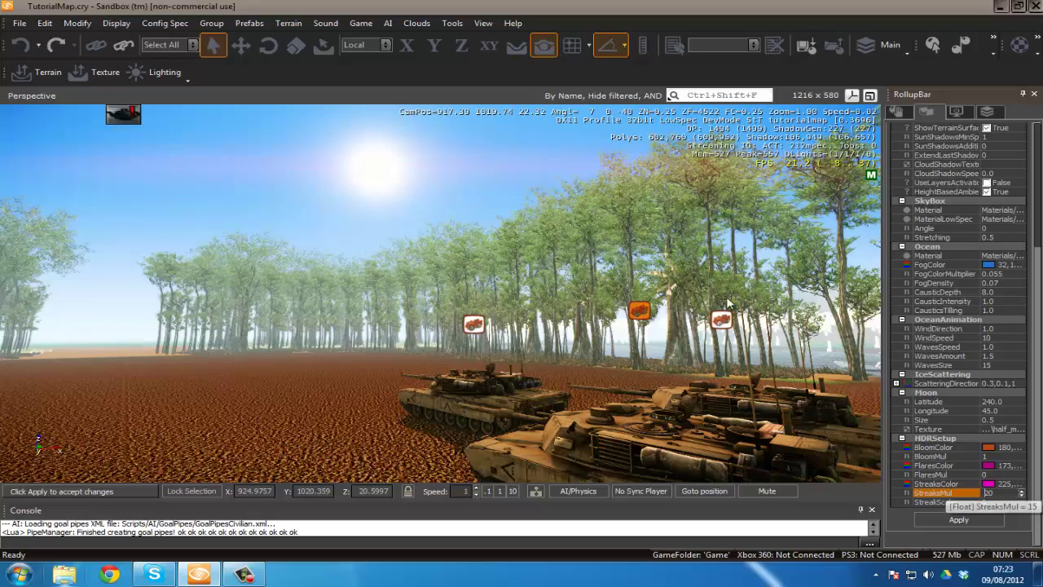
right_click_drag(715, 296, 710, 300)
key("w")
key("w")
key("s")
key("w")
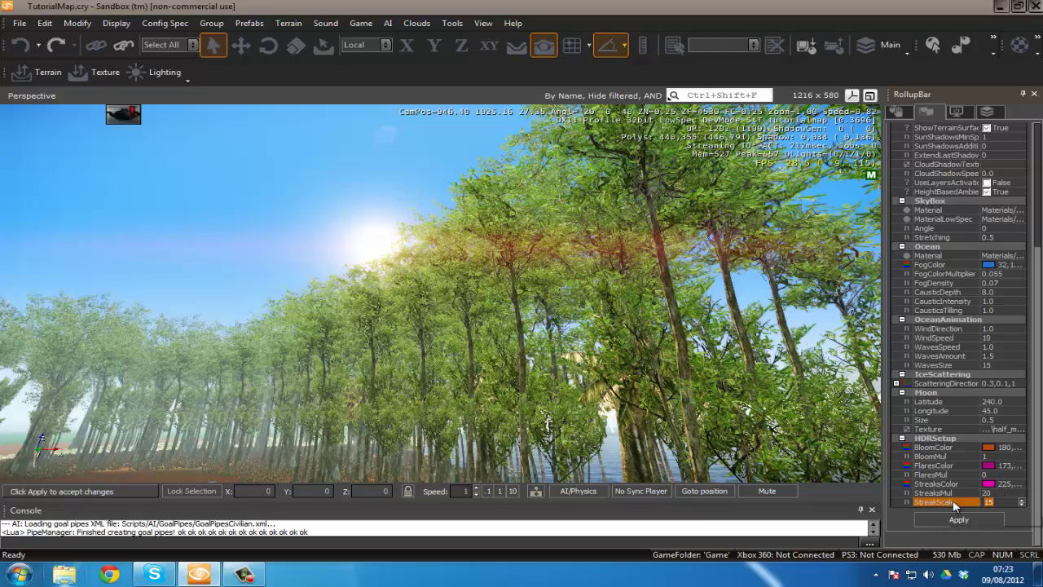
right_click_drag(503, 330, 506, 300)
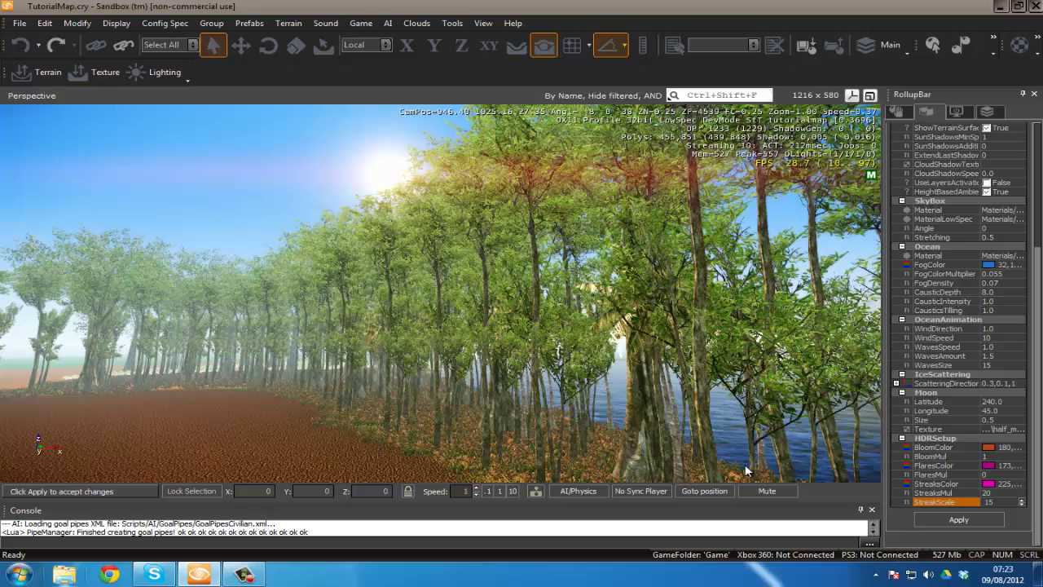
- Set StreakScale to 0 and check the sun streak above the tree line
left_click(990, 492)
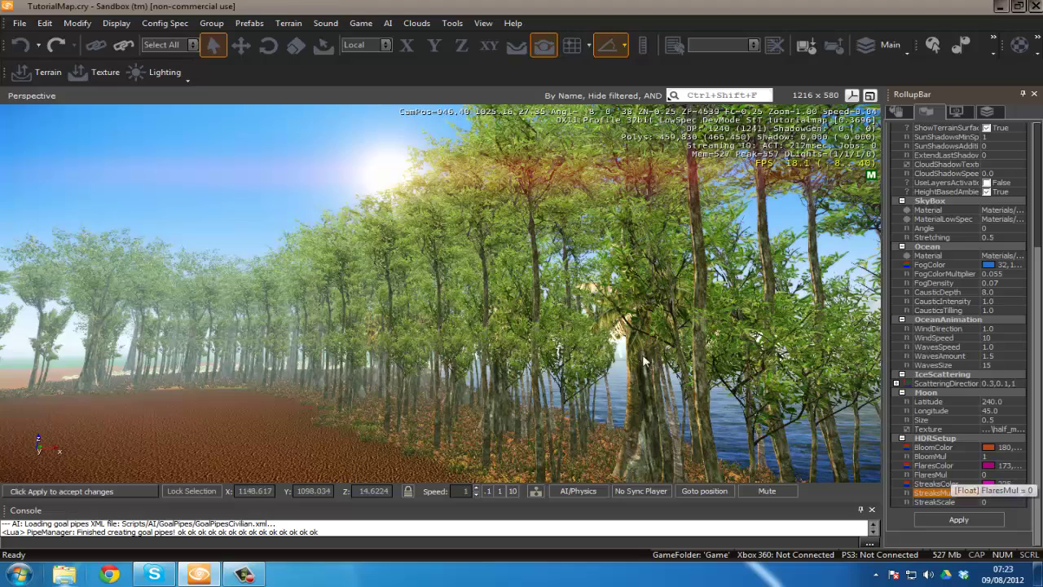
right_click_drag(644, 361, 623, 360)
key("a")
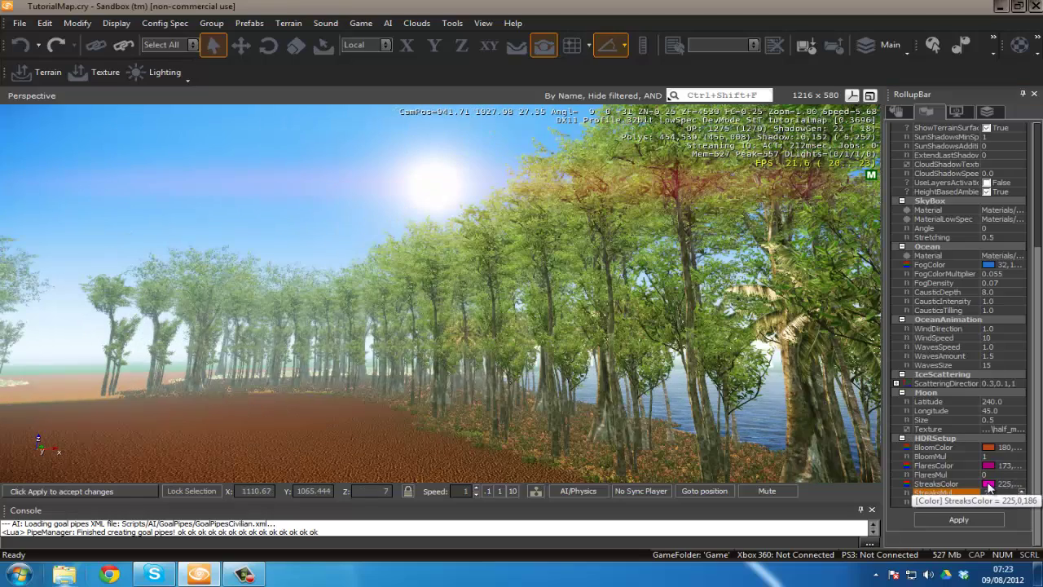
- Try other hues for the HDR StreaksColor beside the sun and settle on magenta with RGB 223, 2, 168
left_click(987, 483)
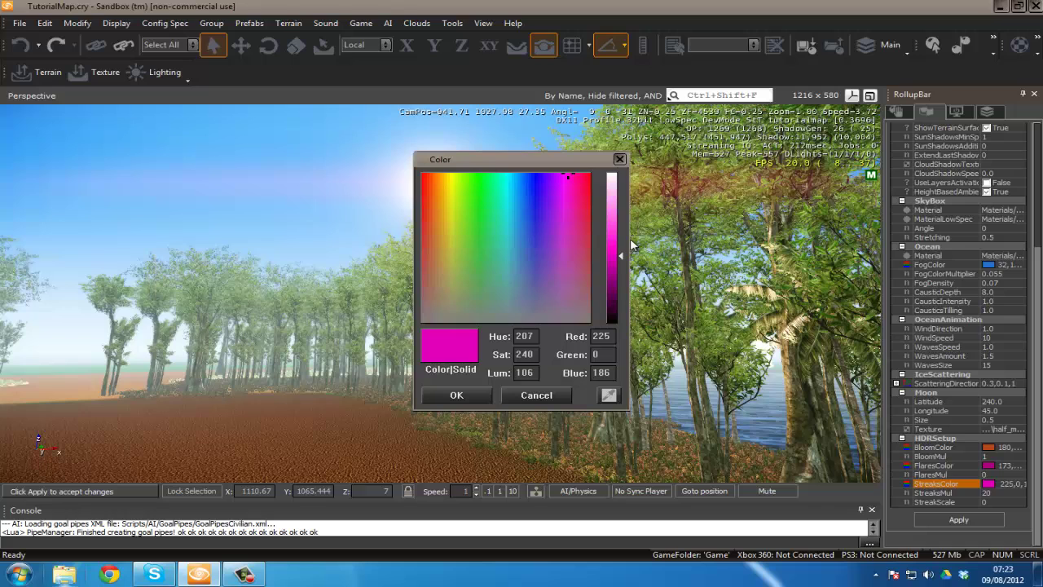
left_click(480, 188)
mouse_move(479, 161)
left_mouse_down()
mouse_move(292, 171)
mouse_move(213, 191)
mouse_move(247, 209)
mouse_move(220, 213)
mouse_move(287, 271)
mouse_move(287, 245)
left_mouse_up()
left_click(178, 236)
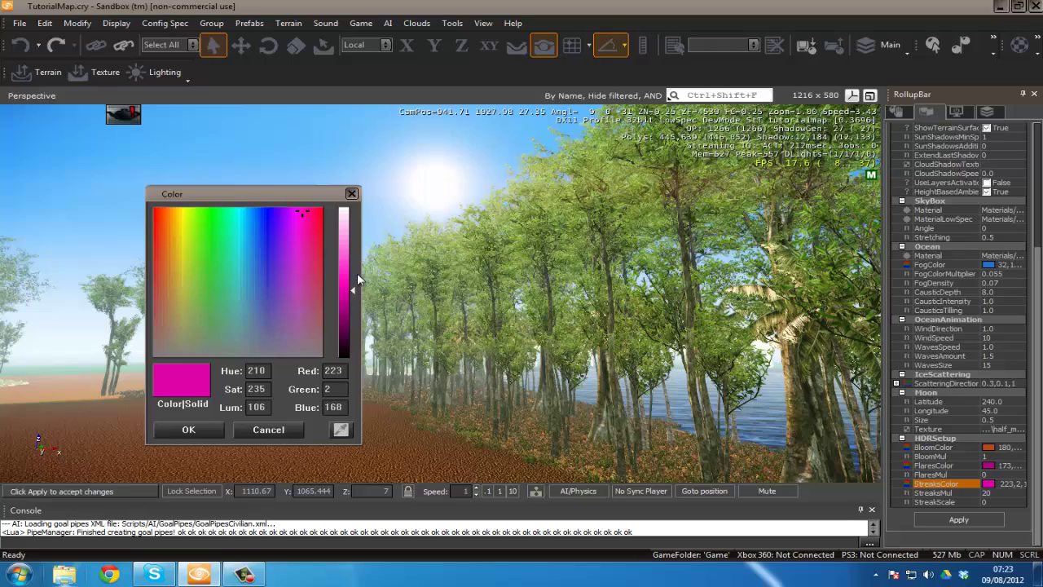
left_click(213, 429)
- Try a BloomMul of 150 and check the glow around the sun in game mode
key("a")
right_click_drag(458, 392, 461, 401)
key("w")
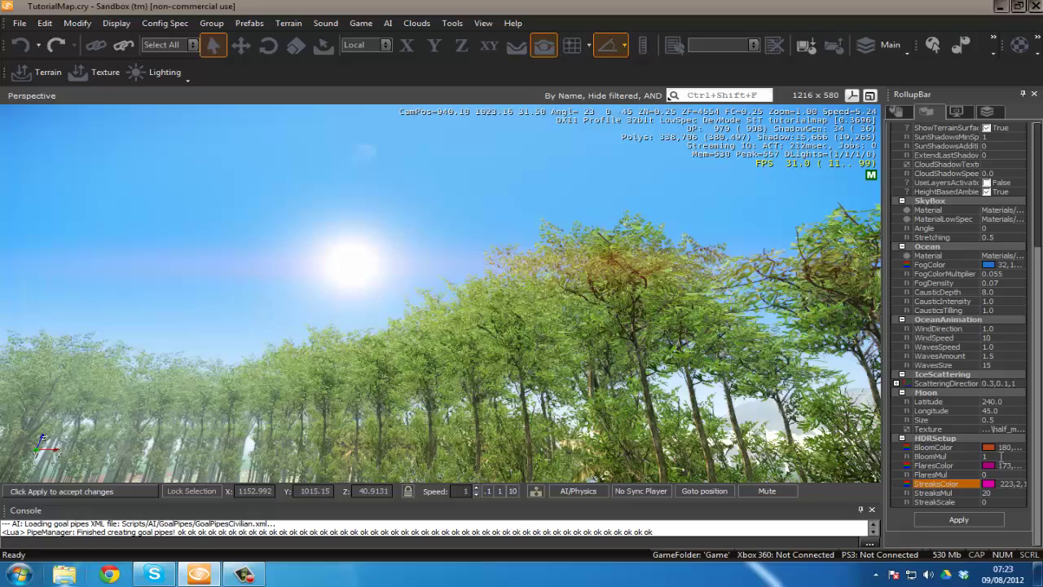
key("Return")
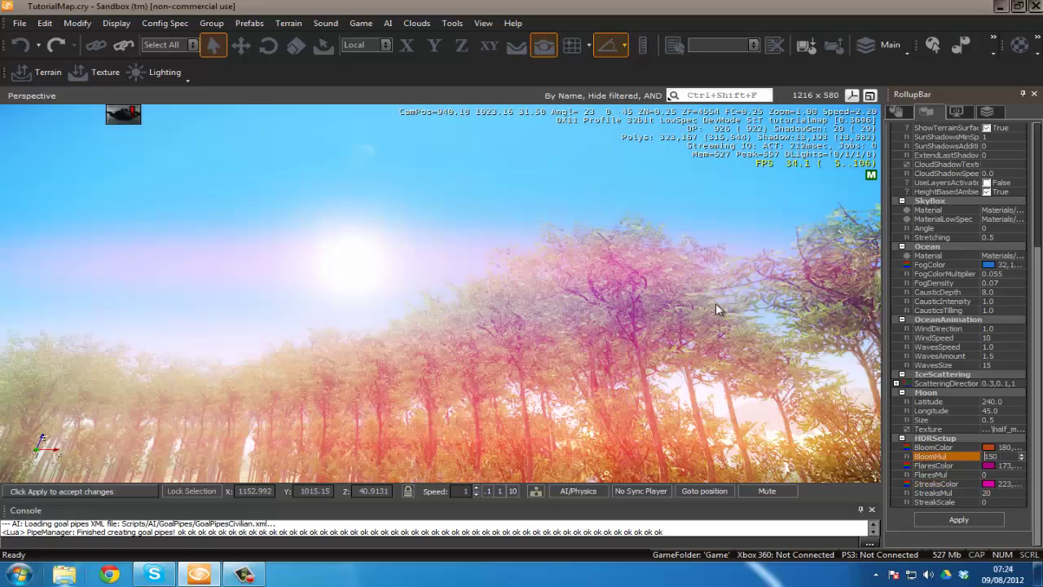
mouse_move(675, 299)
right_mouse_down()
mouse_move(681, 288)
mouse_move(675, 324)
mouse_move(676, 281)
mouse_move(689, 306)
right_mouse_up()
key("ctrl+g")
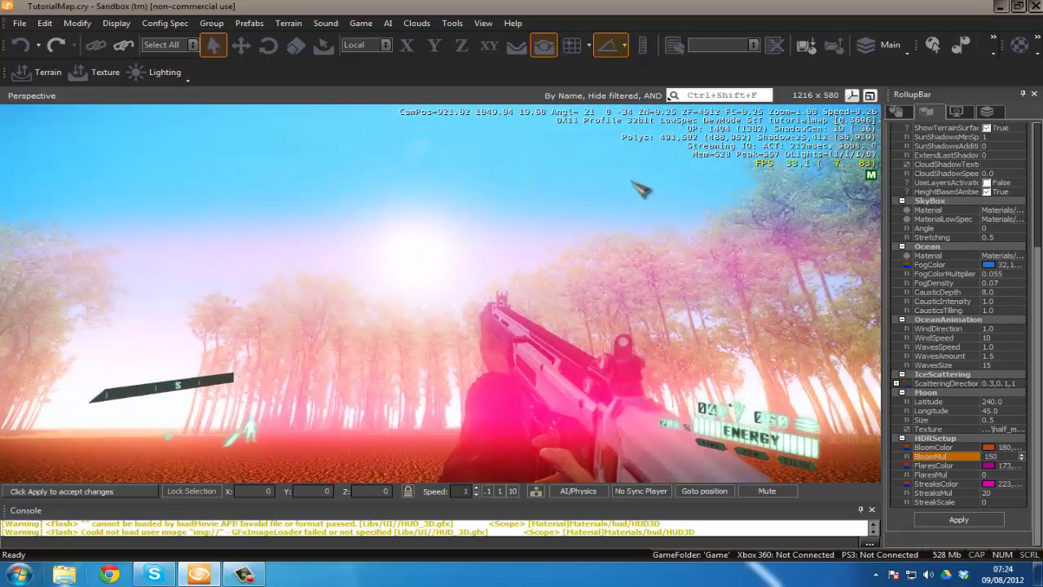
key("w")
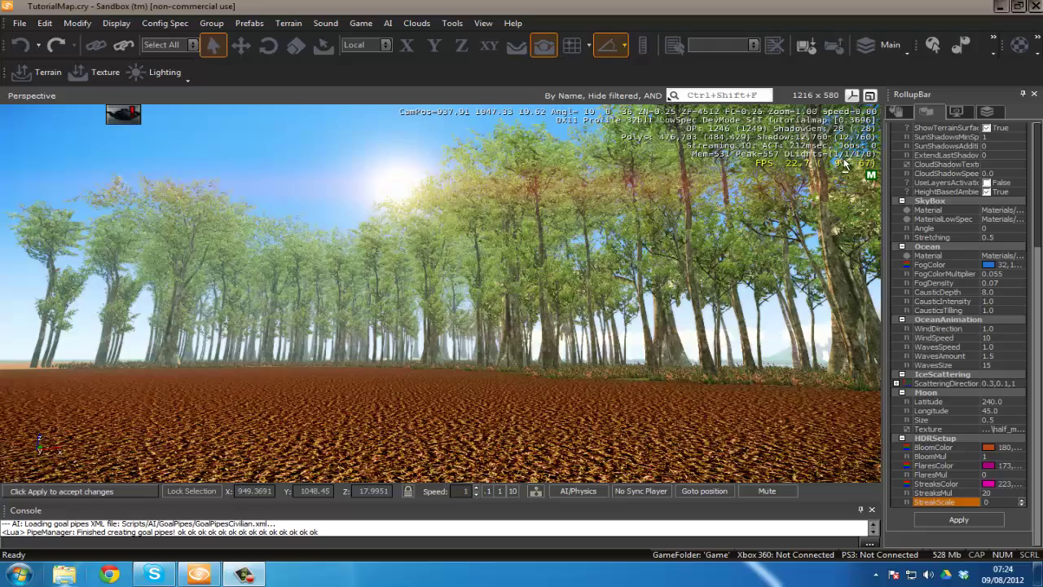
- Fly over the clearing and examine the tanks and Humvees under the current HDR settings
key("w")
mouse_move(713, 300)
right_mouse_down()
mouse_move(715, 312)
mouse_move(716, 299)
mouse_move(661, 290)
mouse_move(712, 300)
mouse_move(705, 307)
mouse_move(691, 302)
mouse_move(750, 298)
mouse_move(731, 305)
right_mouse_up()
key("s")
key("w")
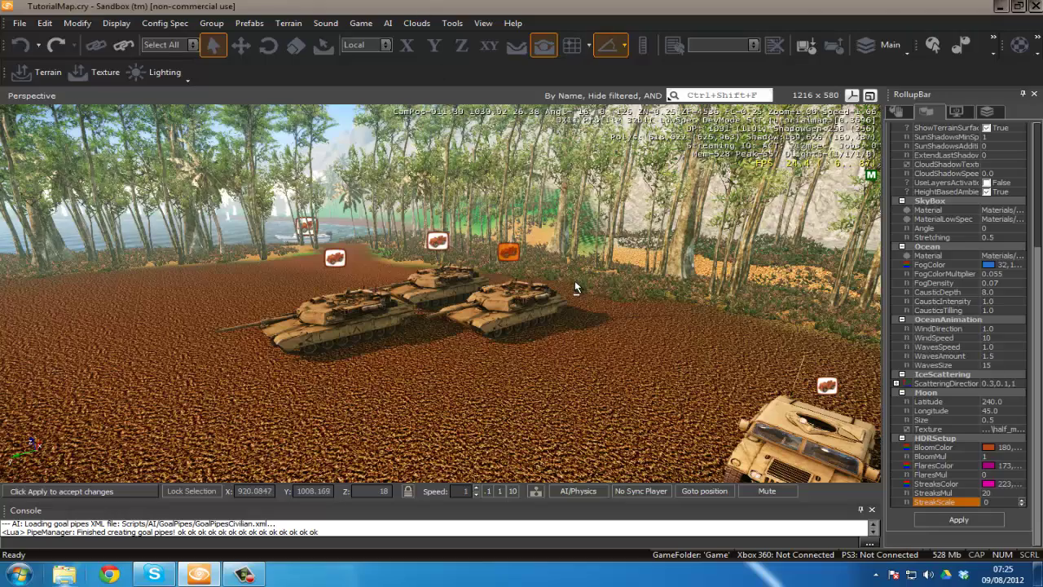
key("w")
mouse_move(575, 287)
right_mouse_down()
mouse_move(600, 289)
mouse_move(581, 278)
mouse_move(575, 287)
right_mouse_up()
key("w")
mouse_move(591, 294)
right_mouse_down()
mouse_move(606, 286)
mouse_move(537, 291)
mouse_move(605, 280)
mouse_move(578, 287)
right_mouse_up()
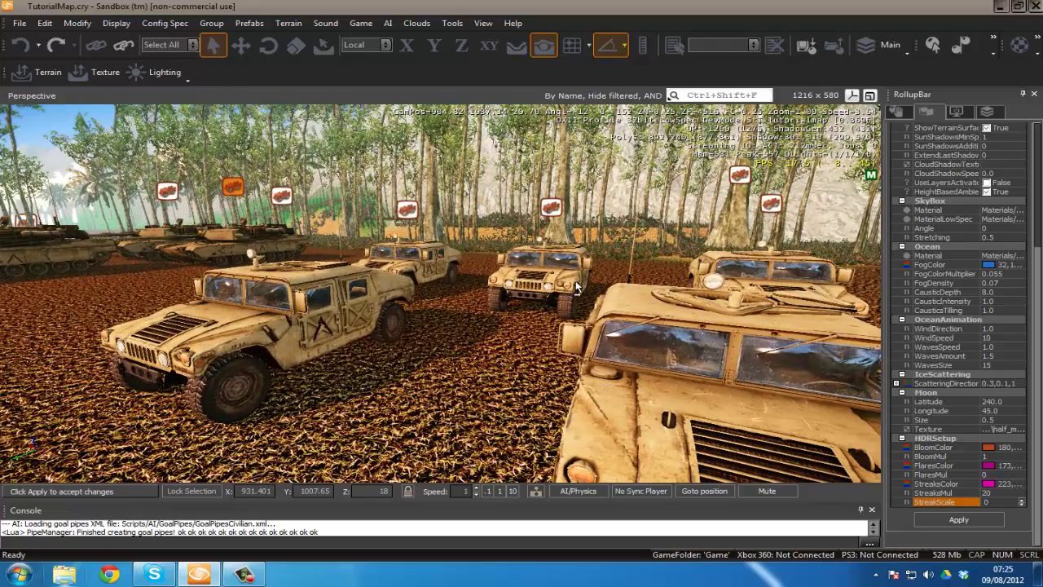